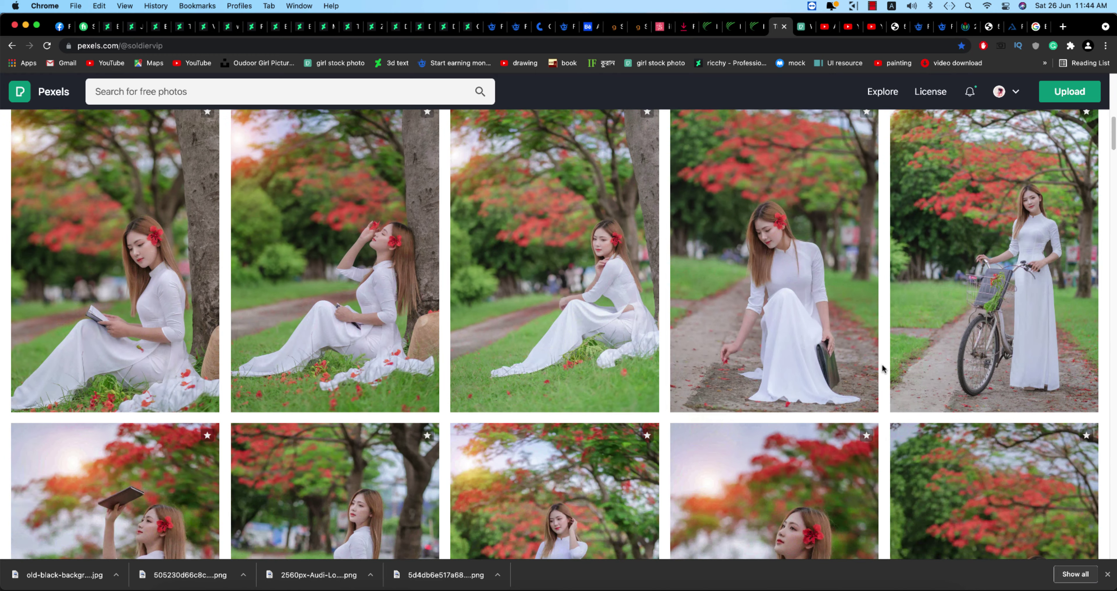
Scroll through the photographer's Pexels portrait gallery looking for the white ao dai bicycle photos
scroll(880, 369, "down", 10)
scroll(880, 369, "down", 10)
scroll(970, 359, "down", 4)
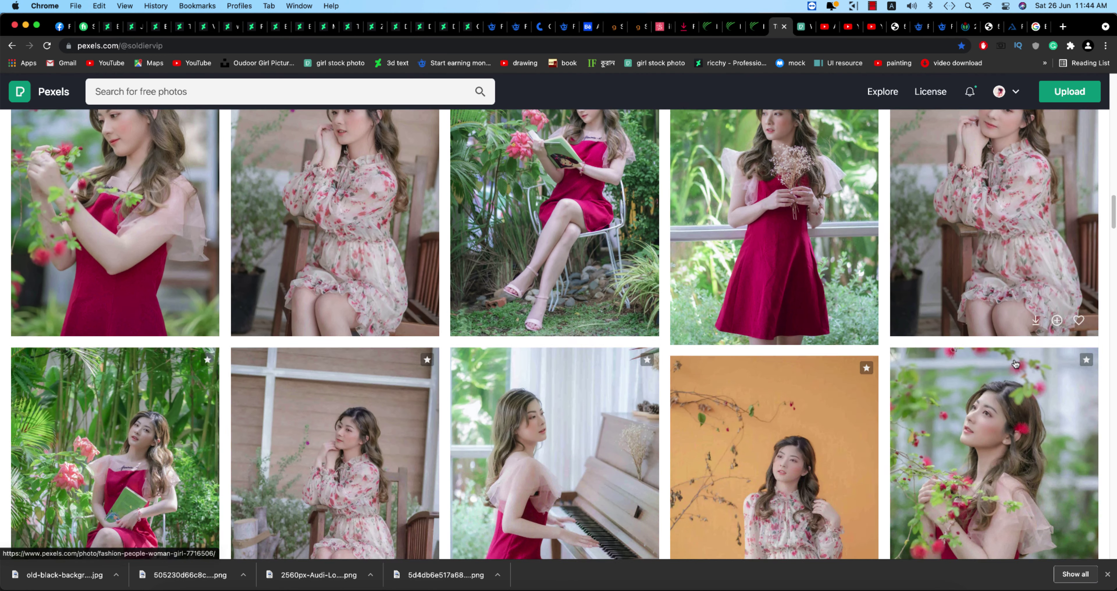
scroll(969, 359, "down", 5)
scroll(796, 399, "up", 10)
scroll(796, 399, "up", 3)
scroll(796, 399, "down", 3)
scroll(955, 403, "down", 3)
scroll(1091, 406, "down", 5)
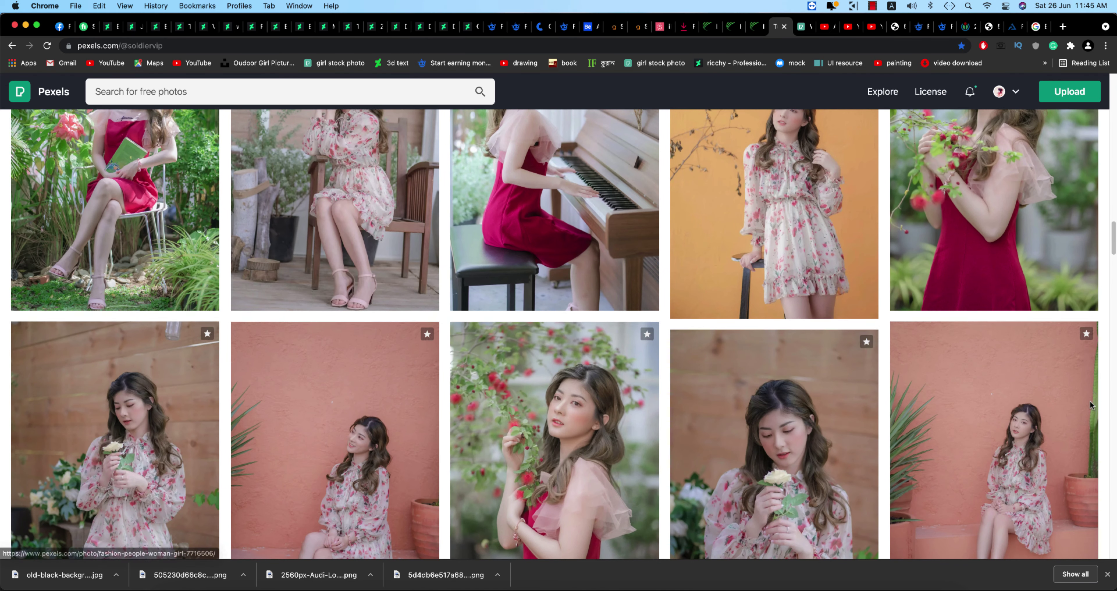
scroll(1091, 407, "down", 3)
scroll(1091, 406, "up", 5)
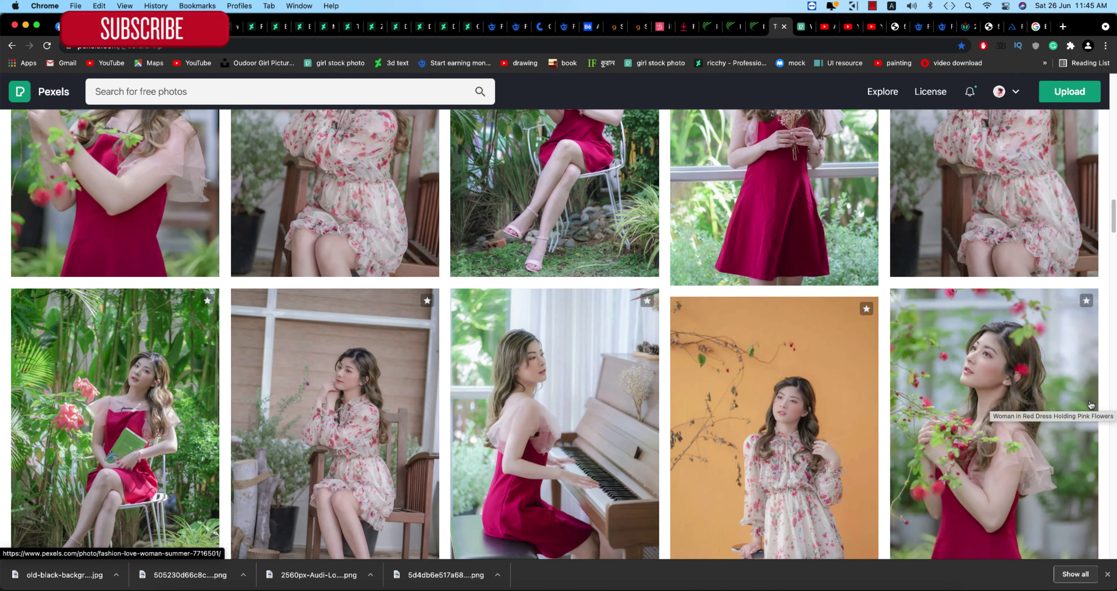
scroll(1091, 406, "down", 7)
scroll(1091, 405, "down", 5)
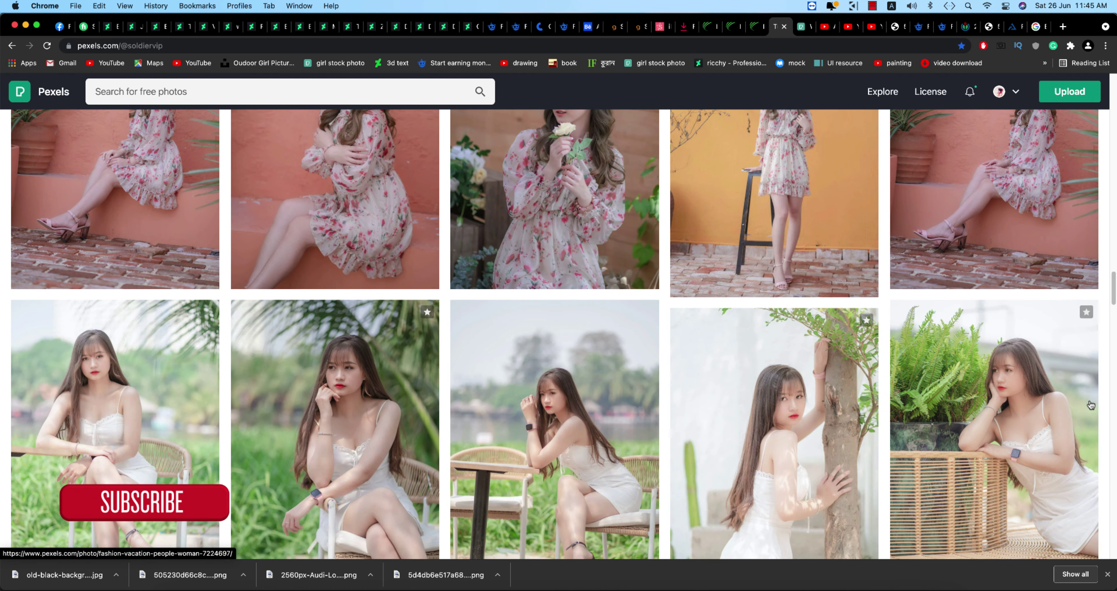
scroll(1091, 406, "up", 5)
scroll(1091, 405, "up", 3)
scroll(1091, 405, "up", 3)
mouse_move(994, 384)
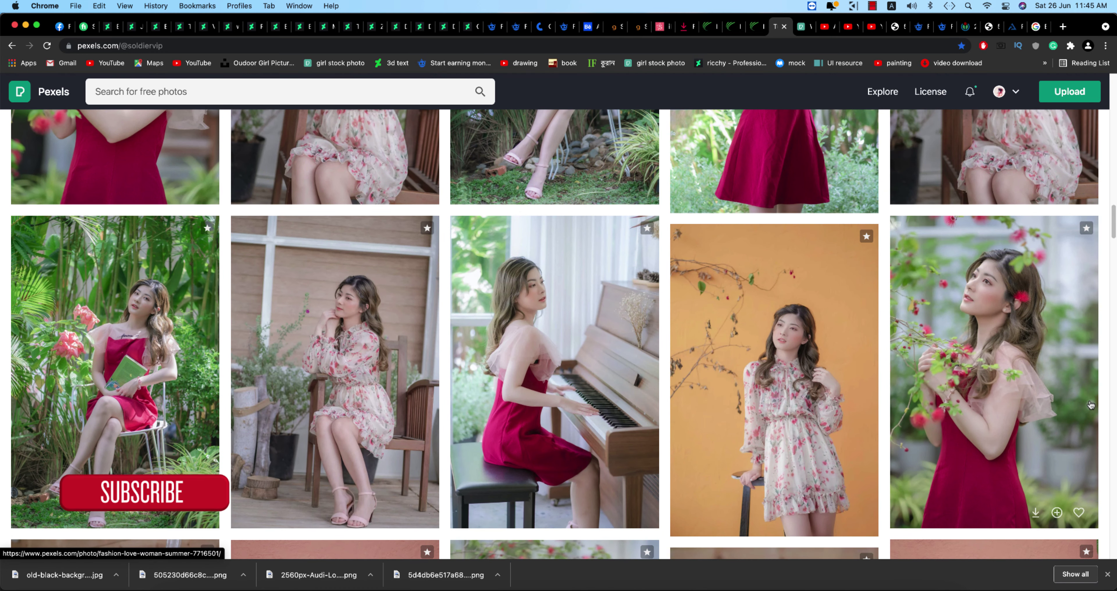
scroll(1091, 404, "up", 3)
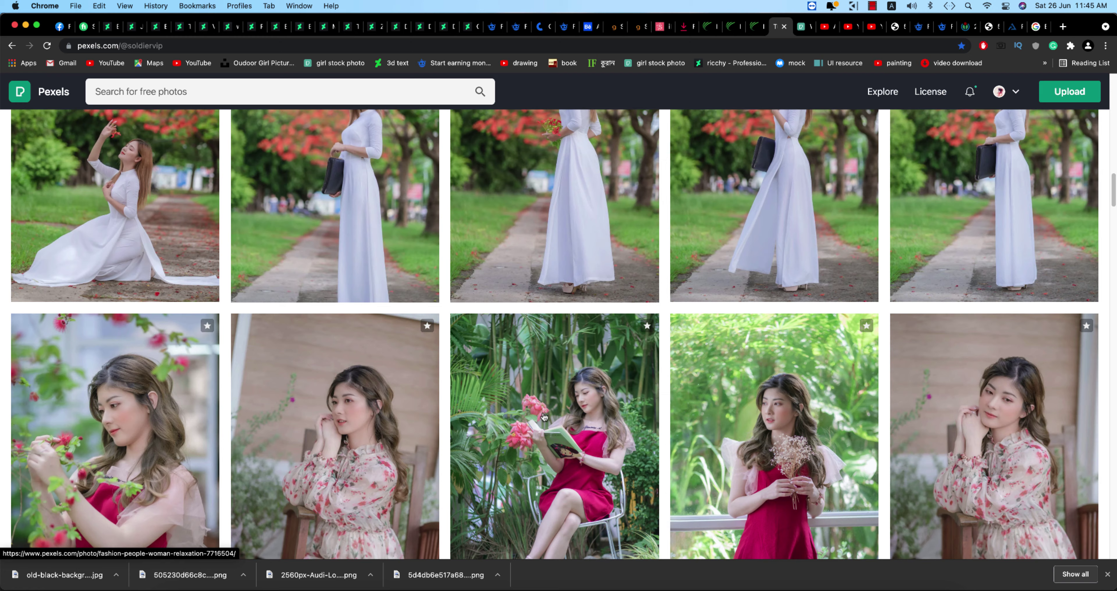
scroll(338, 418, "up", 3)
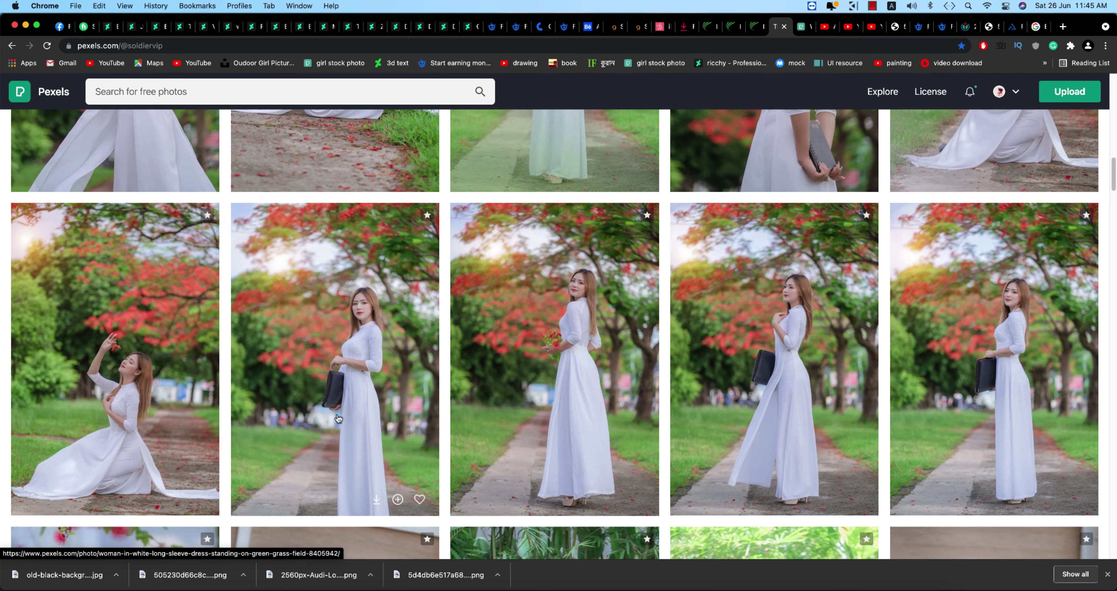
scroll(339, 419, "down", 5)
scroll(338, 419, "down", 3)
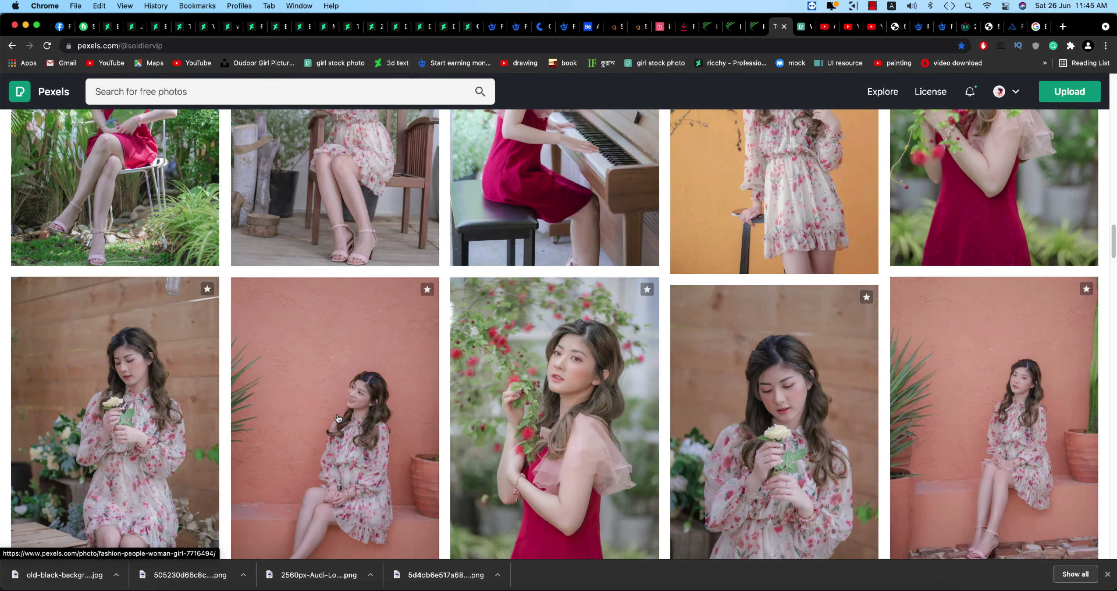
scroll(338, 418, "down", 2)
mouse_move(555, 410)
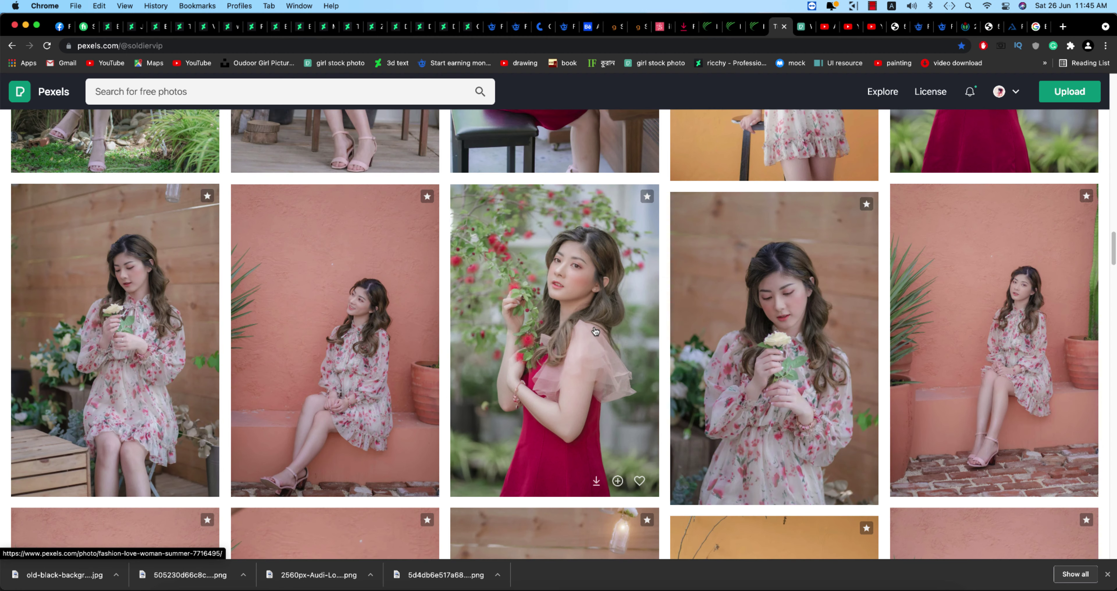
scroll(596, 331, "down", 5)
scroll(677, 408, "down", 5)
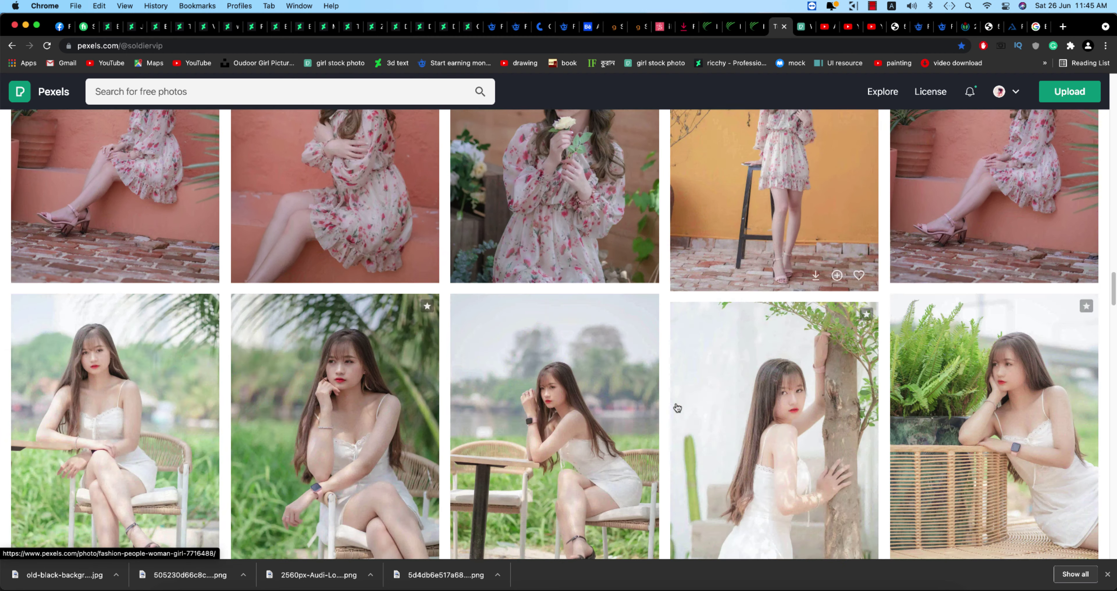
scroll(677, 408, "down", 4)
scroll(677, 408, "down", 5)
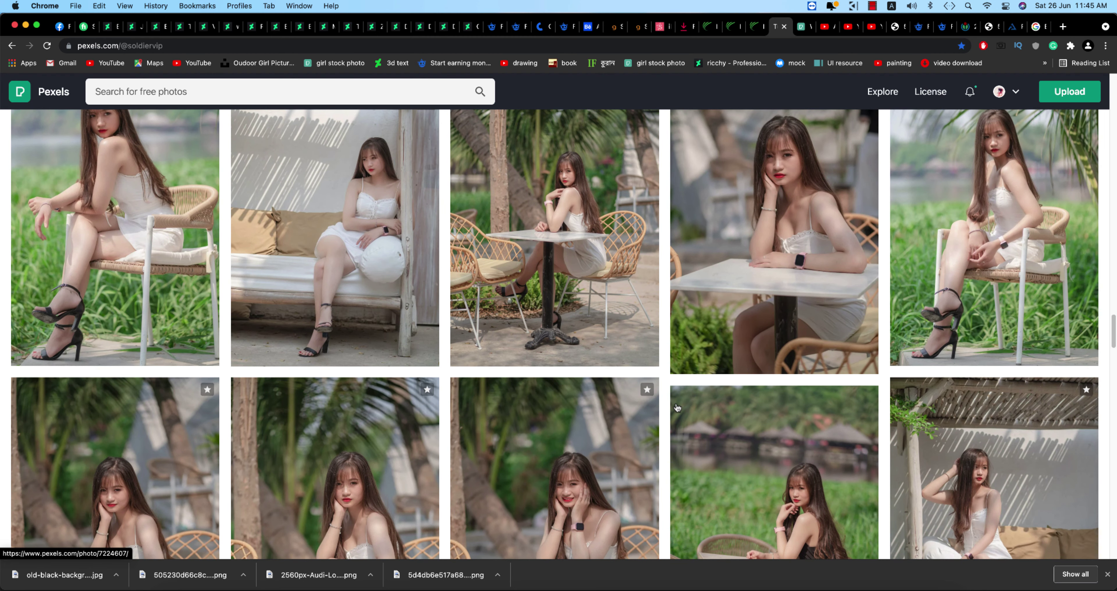
scroll(677, 408, "down", 5)
scroll(677, 408, "down", 5)
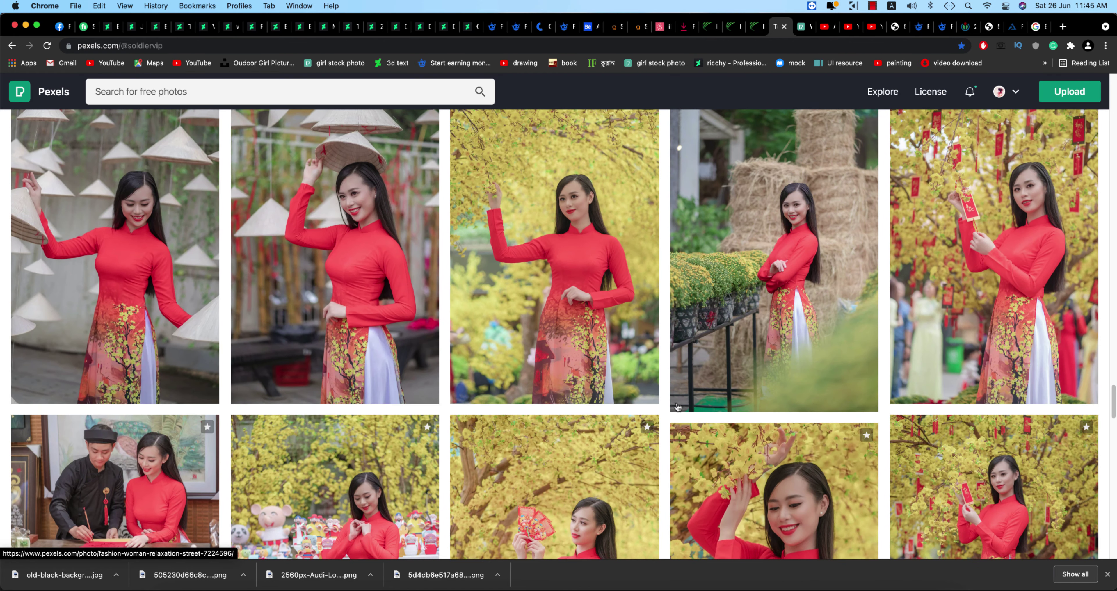
scroll(677, 408, "down", 2)
scroll(677, 408, "up", 15)
scroll(678, 407, "up", 20)
scroll(678, 408, "down", 2)
scroll(678, 407, "down", 5)
scroll(678, 408, "up", 10)
scroll(678, 408, "down", 2)
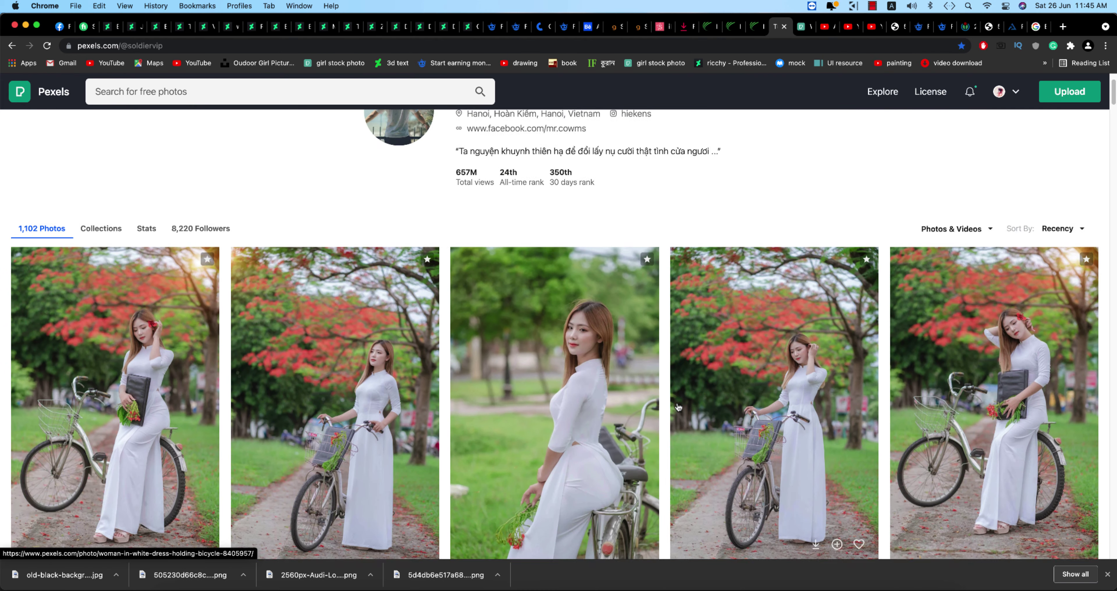
scroll(678, 408, "down", 3)
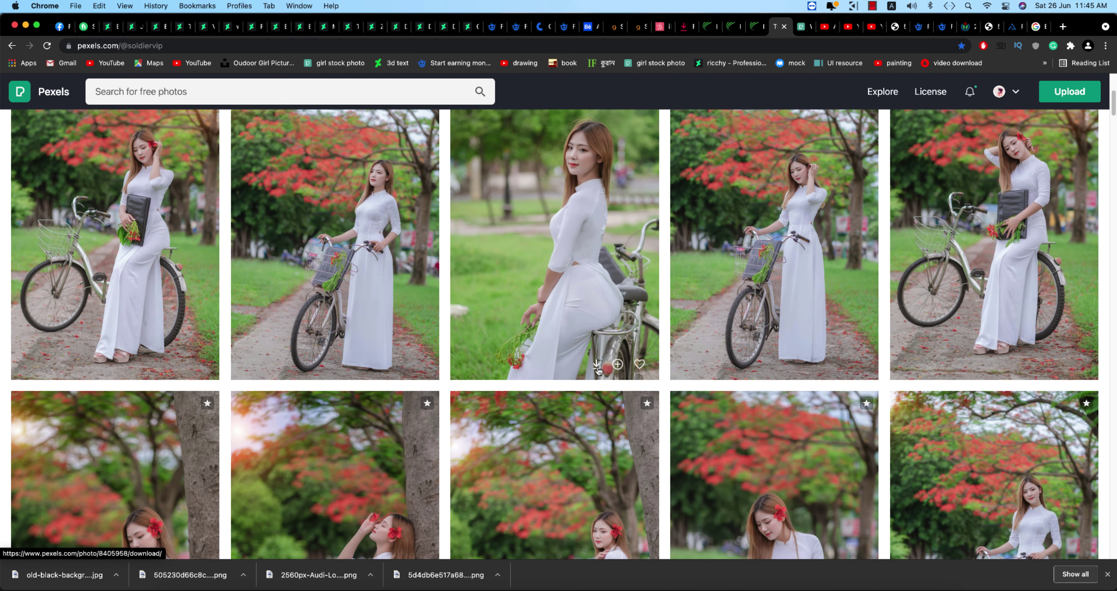
Download the photo of her seated on the bicycle into the 18-6-2021 folder
left_click(598, 366)
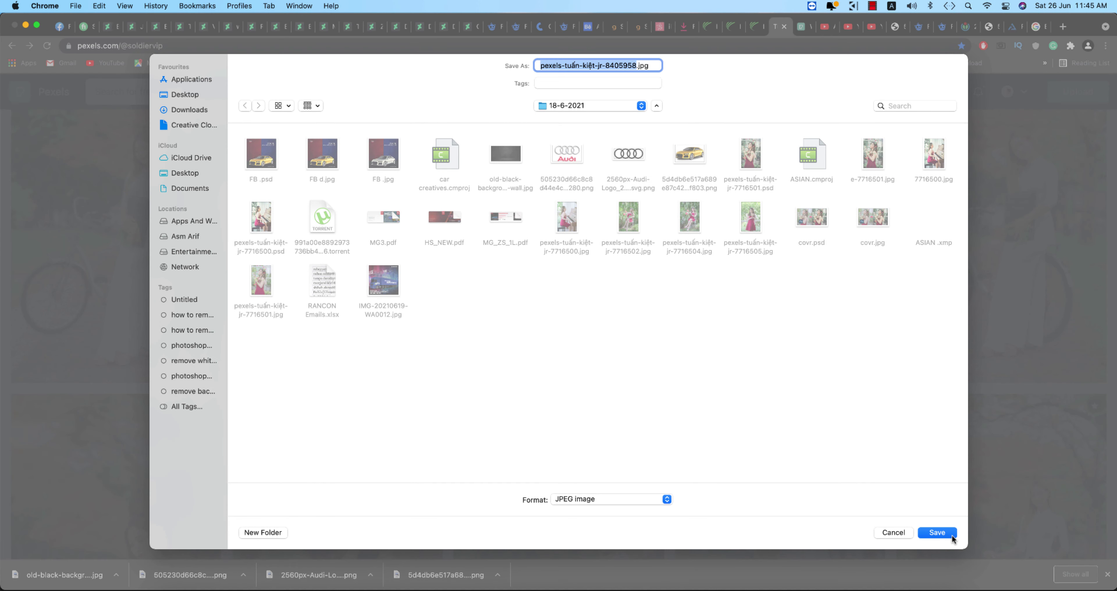
left_click(950, 536)
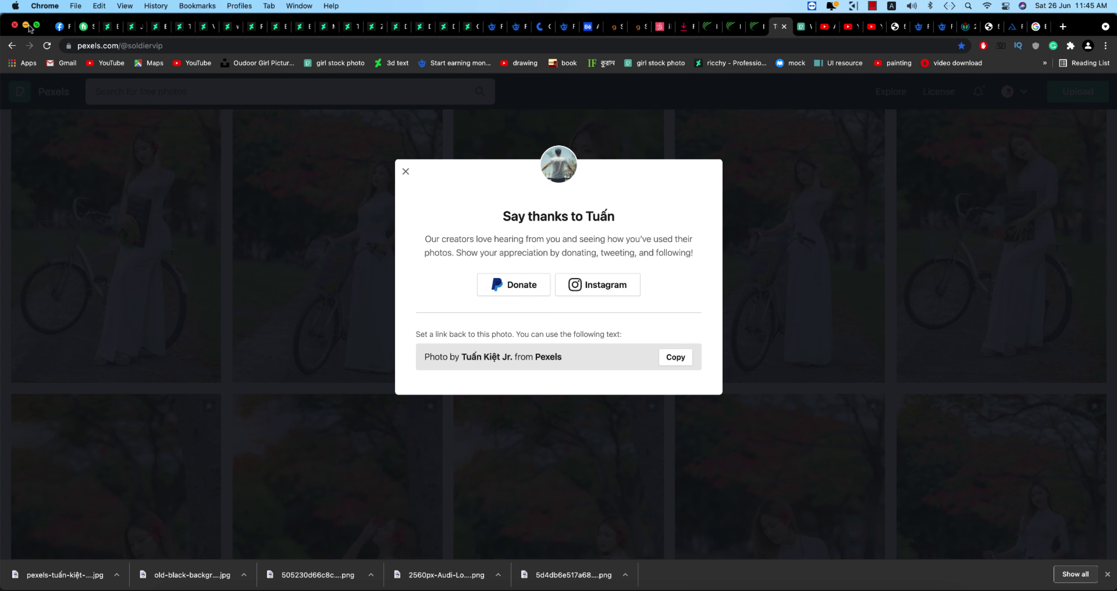
key("super+l")
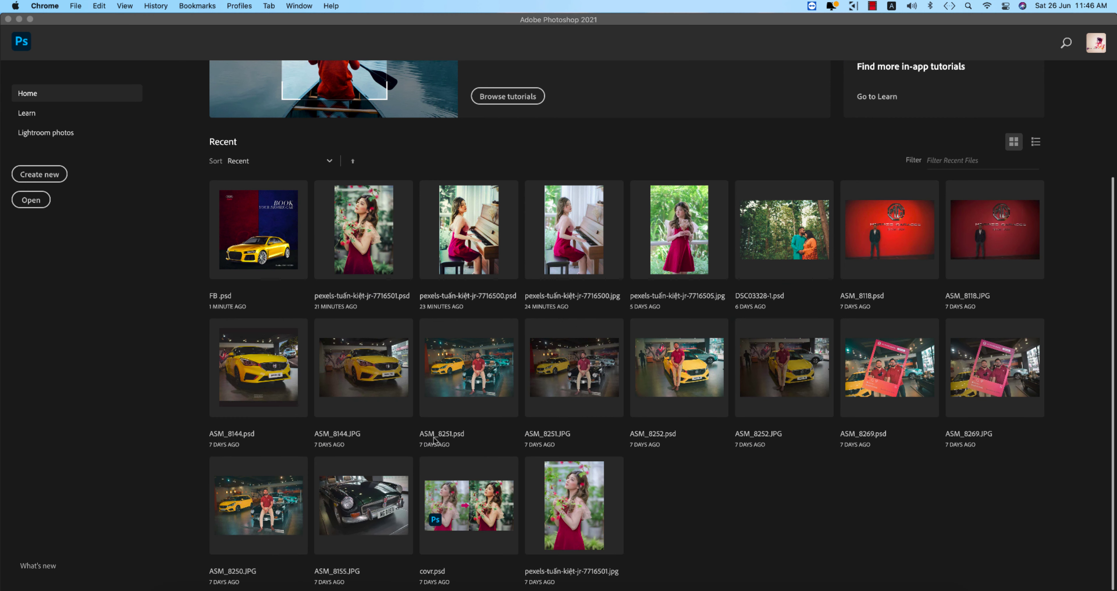
Open the downloaded bicycle JPEG in Photoshop and fit it to the window
left_click(44, 204)
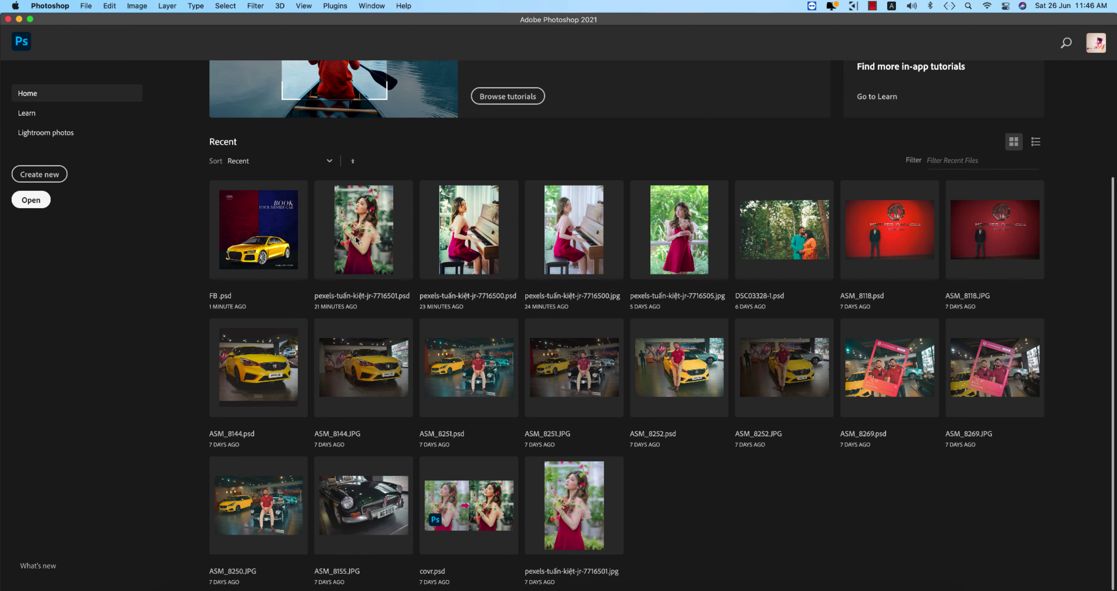
left_click(164, 94)
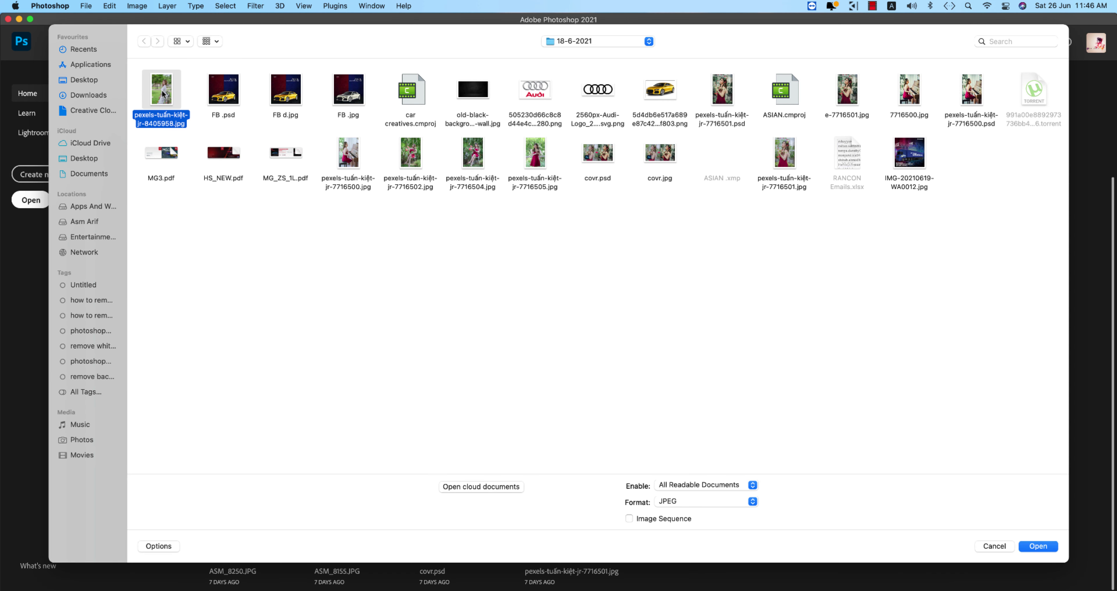
double_click(164, 94)
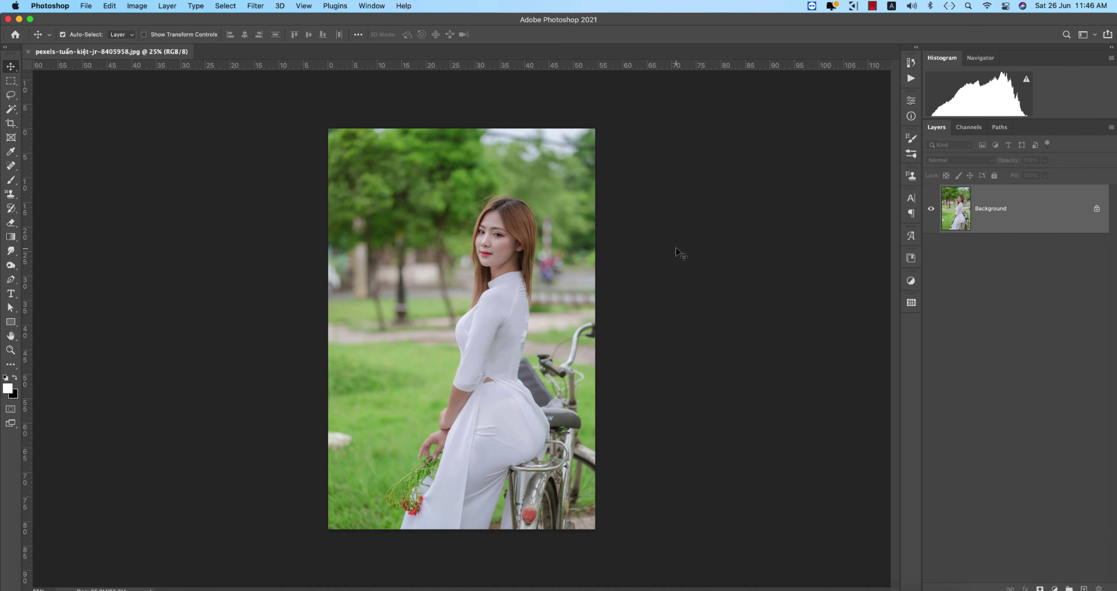
key("ctrl+0")
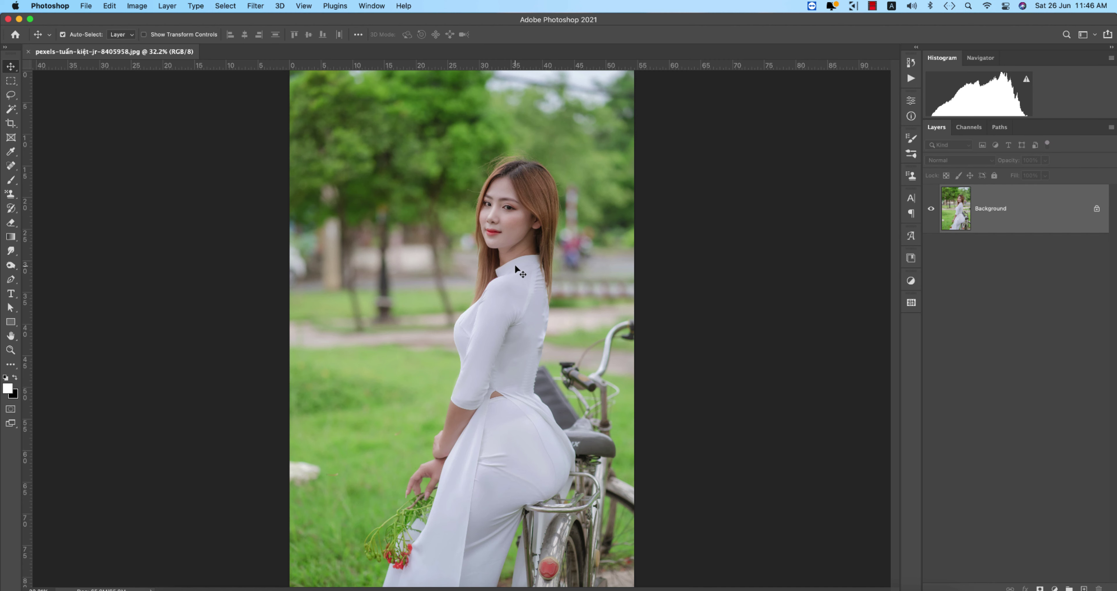
scroll(516, 260, "down", 5)
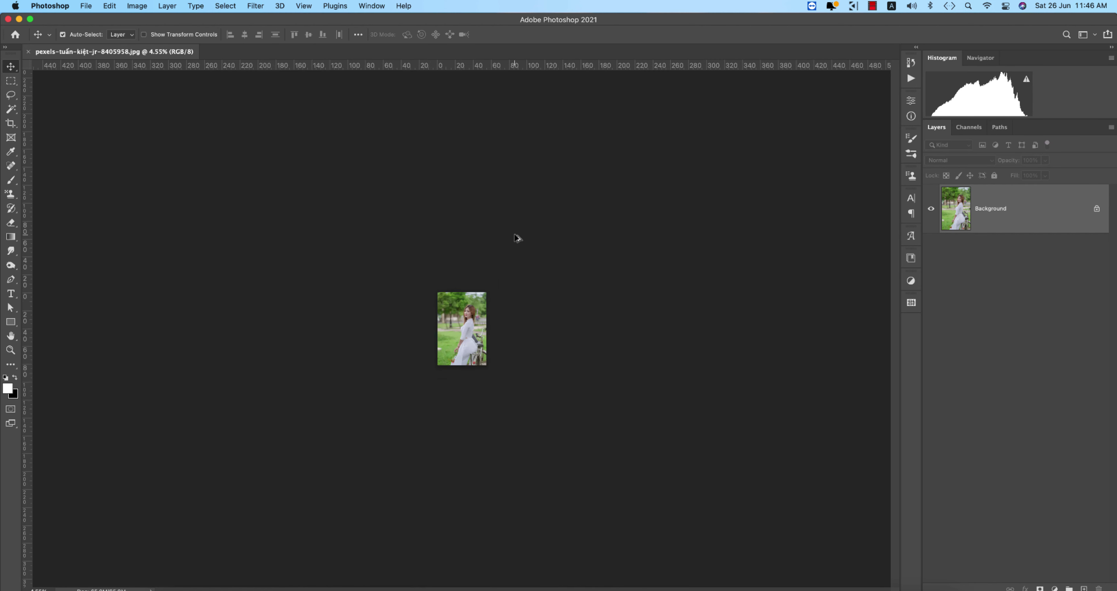
scroll(515, 237, "up", 5)
scroll(515, 237, "up", 3)
scroll(515, 236, "down", 2)
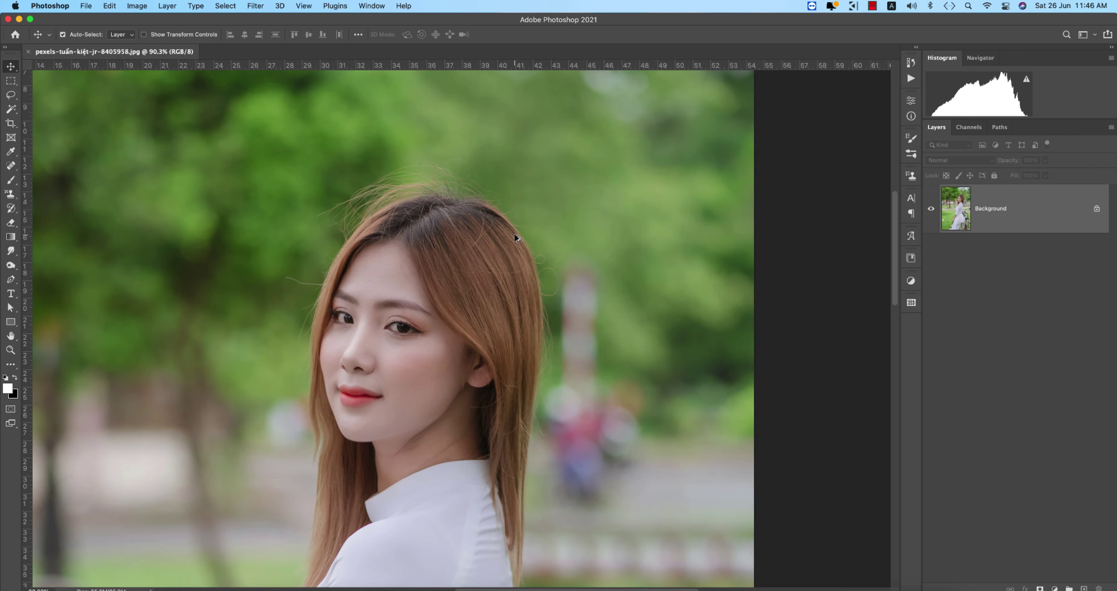
scroll(515, 236, "up", 3)
scroll(515, 236, "down", 1)
key("super+0")
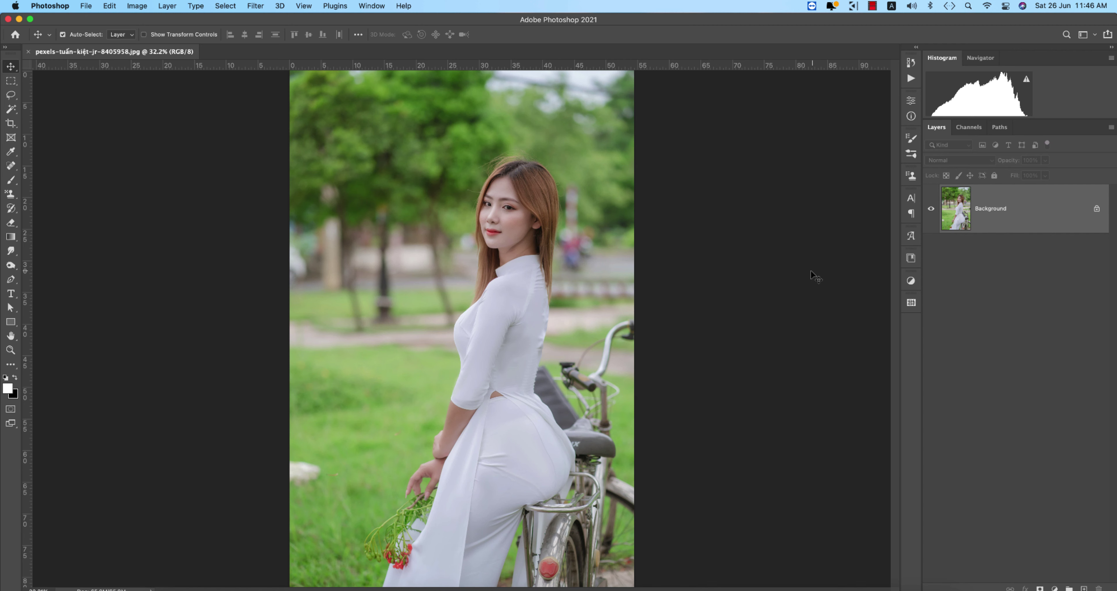
Duplicate the photo layer and apply Camera Raw Filter to the copy
key("ctrl+j")
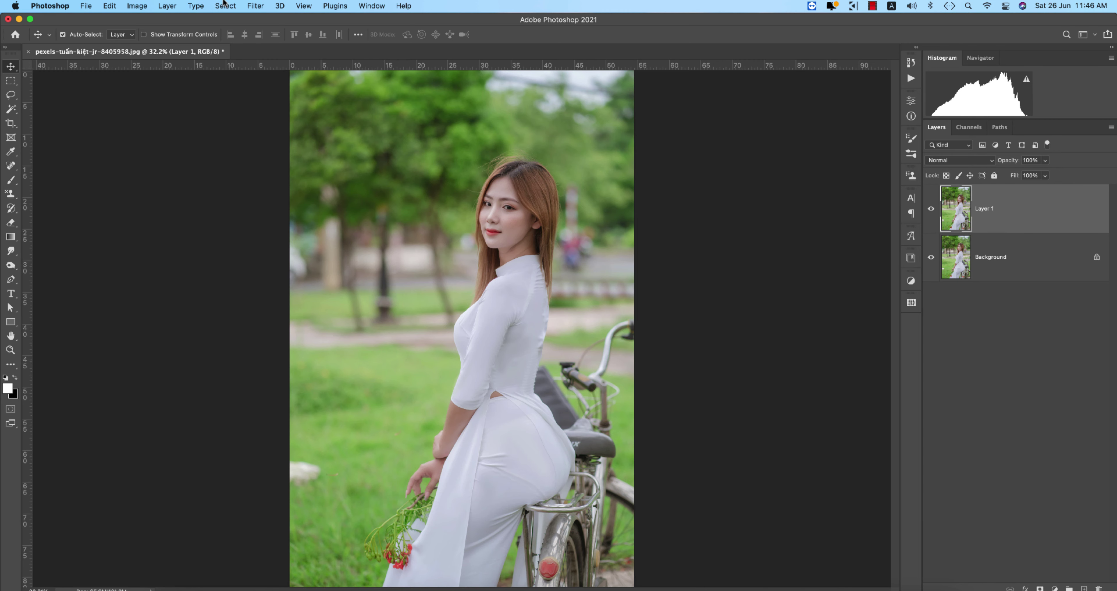
left_click(253, 5)
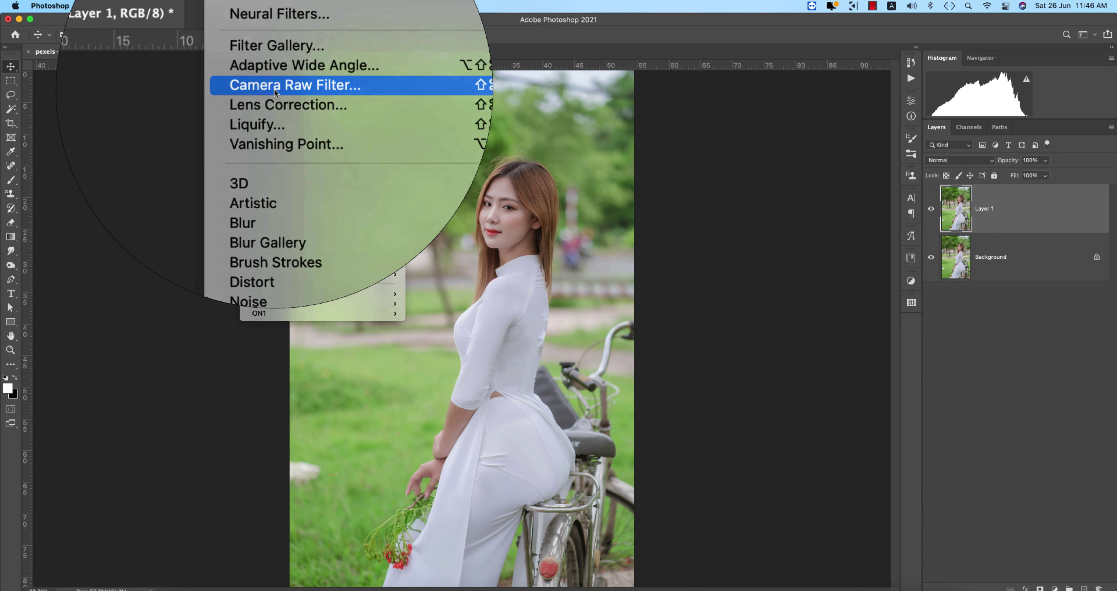
left_click(275, 90)
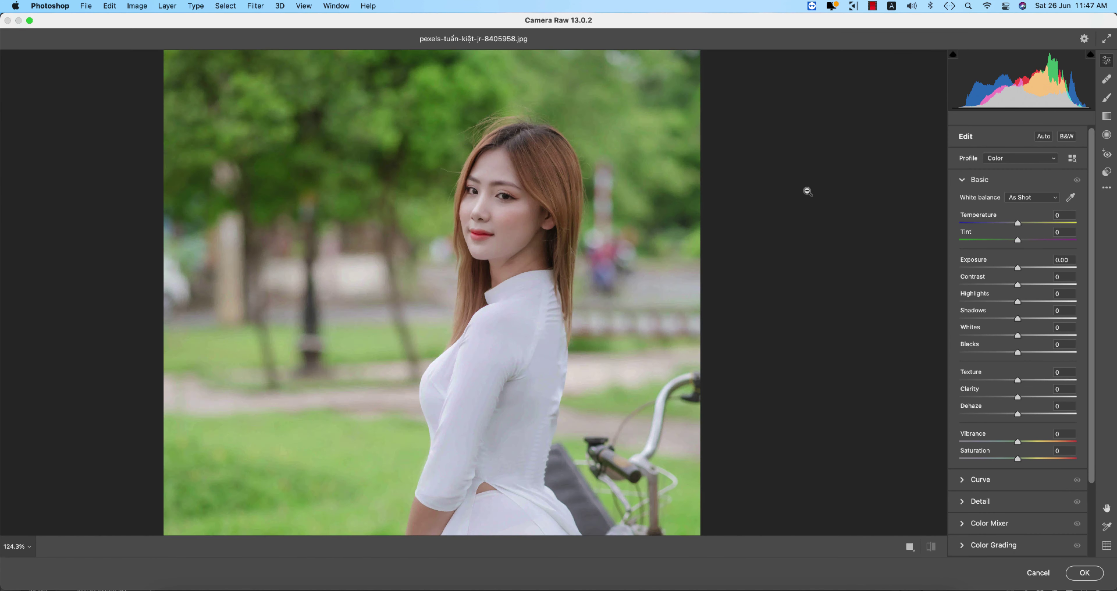
Zoom the Camera Raw preview and show the Basic panel's tone and colour sliders
left_click(806, 191)
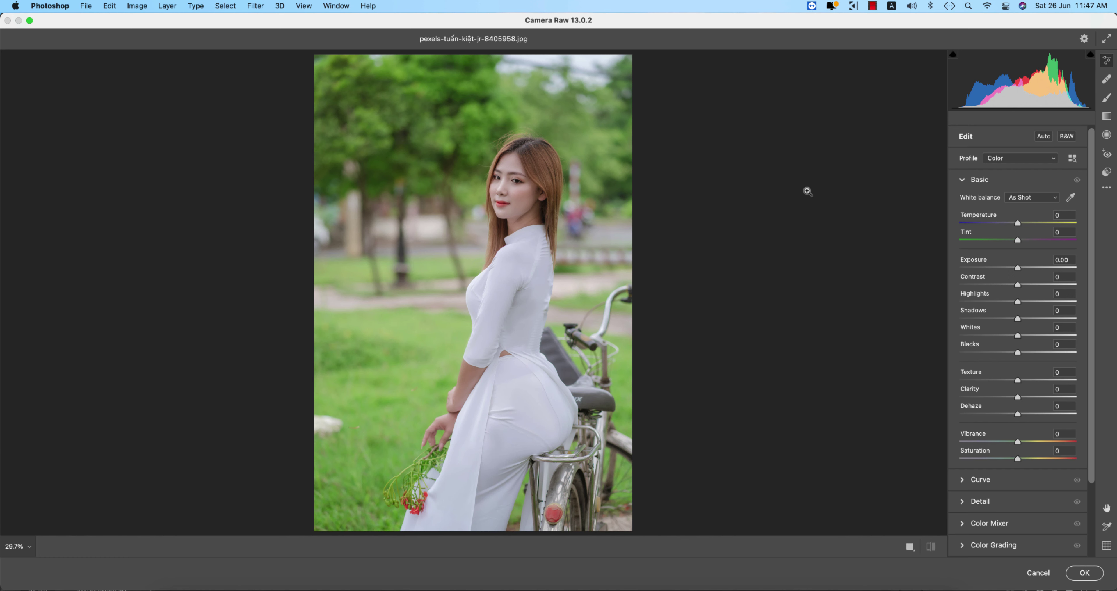
left_click(961, 180)
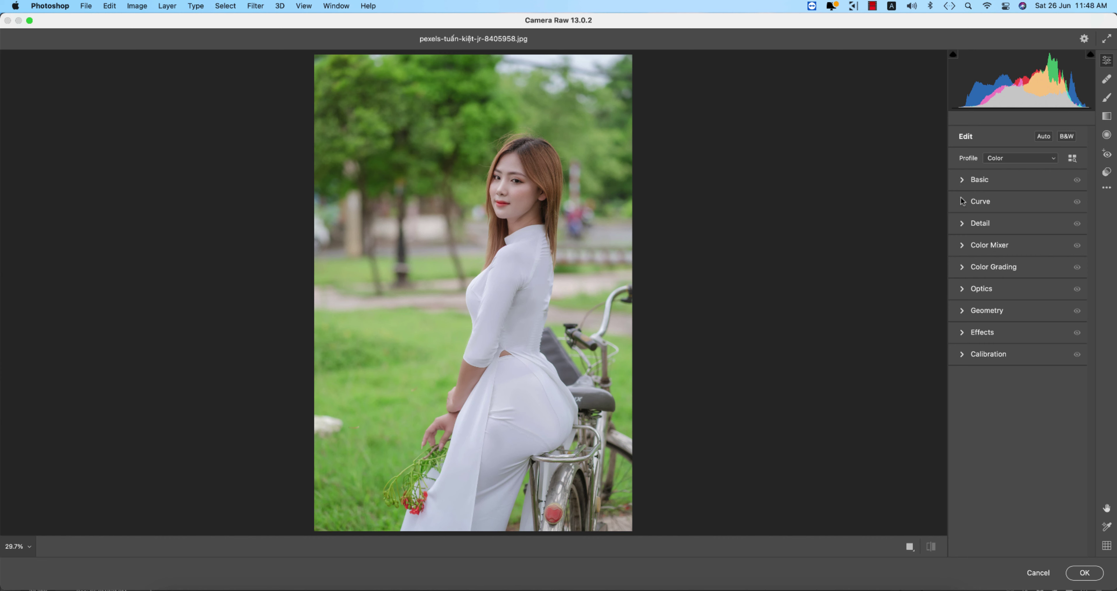
left_click(963, 202)
left_click(963, 202)
left_click(962, 187)
left_click(962, 185)
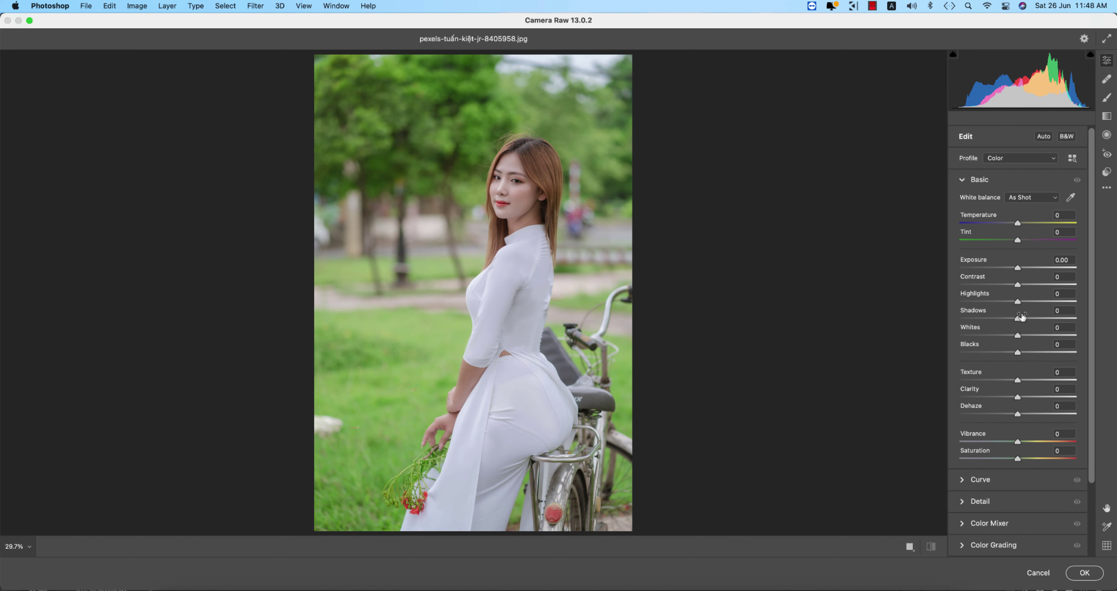
Set Basic sliders: Temperature +7, Tint -7, Exposure -0.20, Contrast +13, Highlights -56, Shadows +25, Whites/Blacks +11
mouse_move(1022, 317)
left_mouse_down()
mouse_move(1041, 318)
mouse_move(1020, 323)
left_mouse_up()
left_click_drag(1020, 325, 1020, 325)
left_click_drag(1018, 224, 1014, 240)
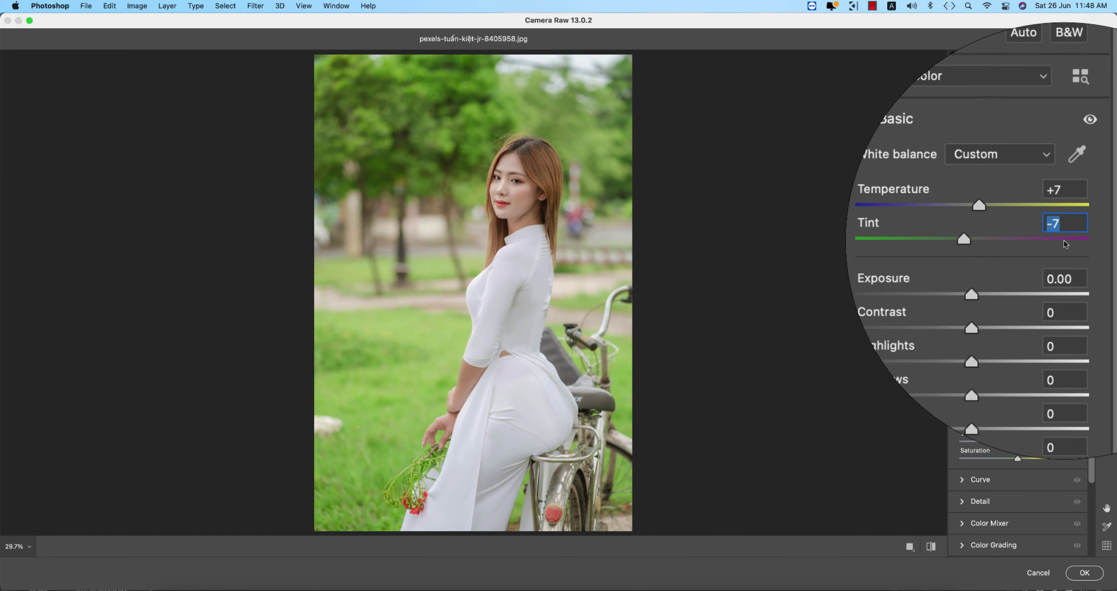
mouse_move(1019, 269)
left_mouse_down()
mouse_move(1026, 285)
mouse_move(992, 303)
mouse_move(967, 291)
left_mouse_up()
mouse_move(1017, 317)
left_mouse_down()
mouse_move(1032, 319)
mouse_move(1025, 350)
left_mouse_up()
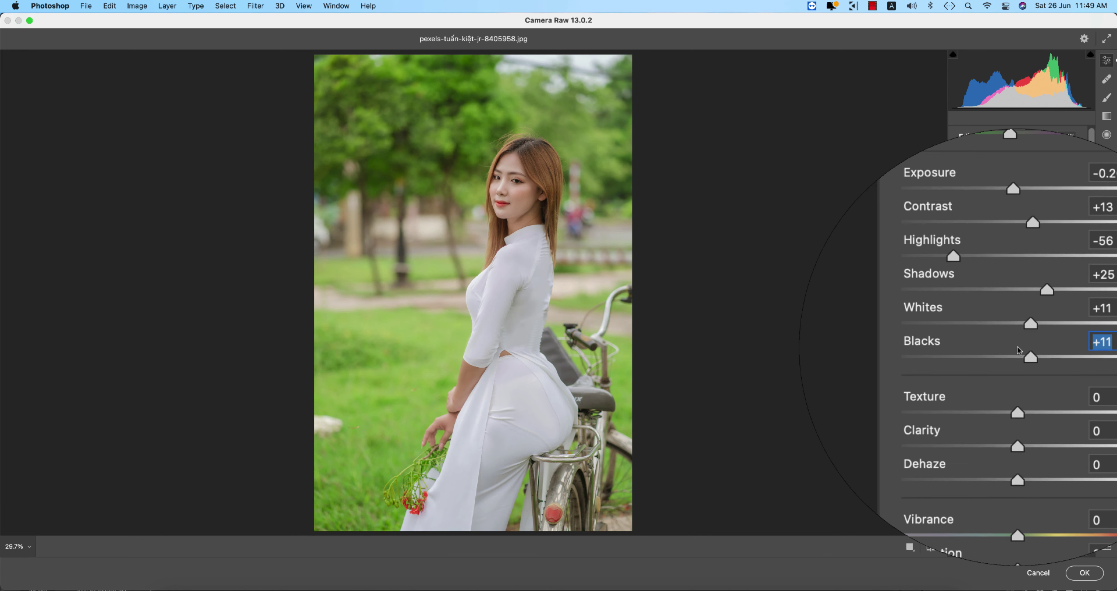
Zoom in on the woman's face and test Texture, leaving it at 0
left_click(506, 191)
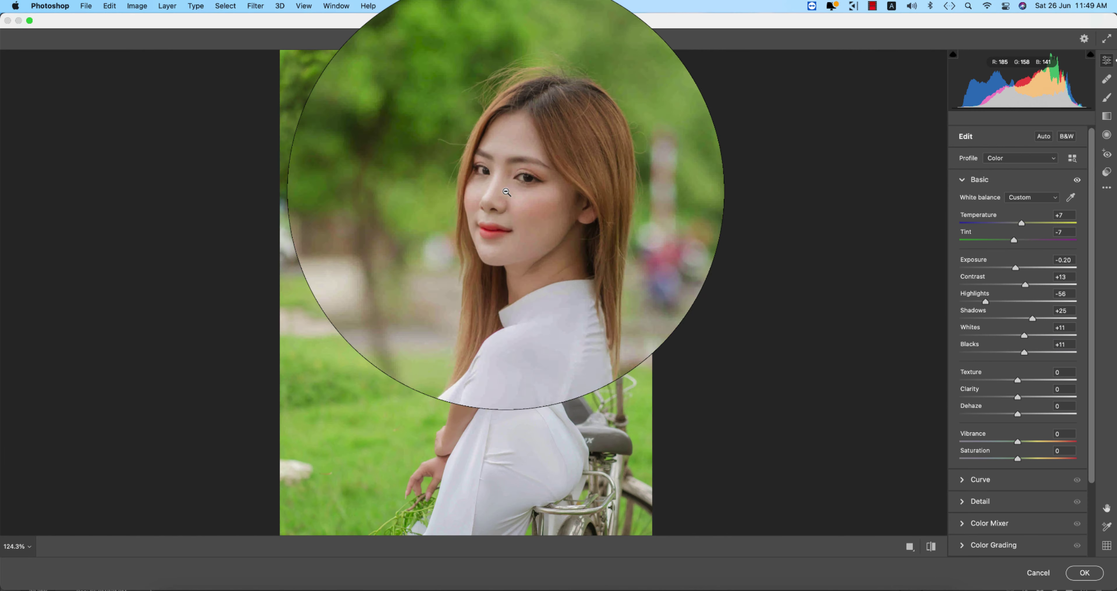
left_click_drag(1018, 380, 1058, 380)
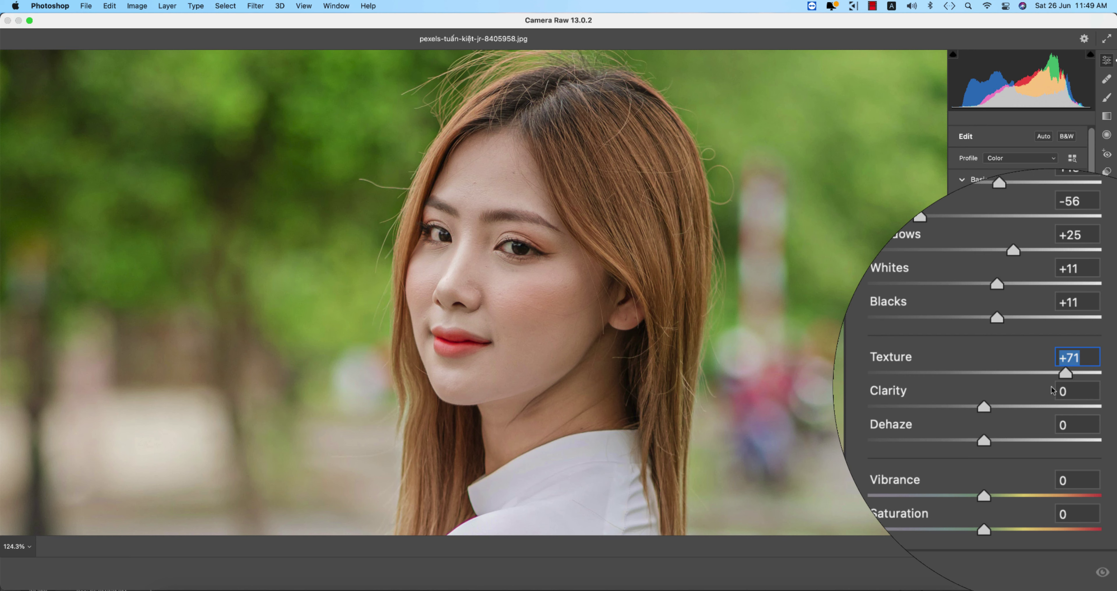
mouse_move(1066, 374)
left_mouse_down()
mouse_move(1019, 380)
mouse_move(1028, 382)
left_mouse_up()
mouse_move(1096, 393)
left_mouse_down()
mouse_move(1115, 392)
mouse_move(1020, 391)
left_mouse_up()
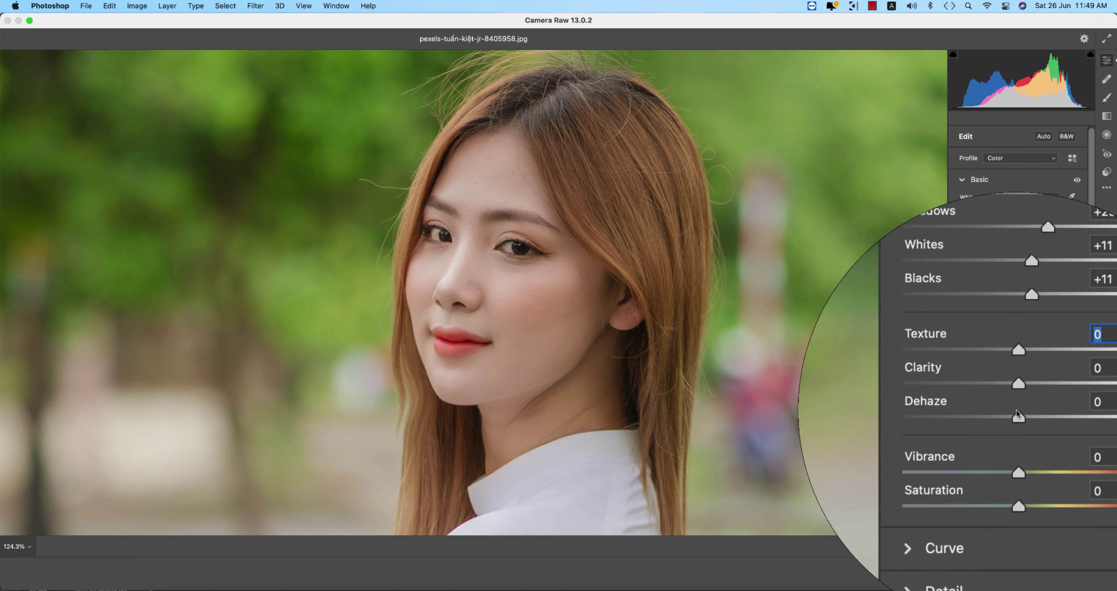
Set Dehaze to +26 and Vibrance to -13, then compare with the original
left_click_drag(1017, 413, 1028, 416)
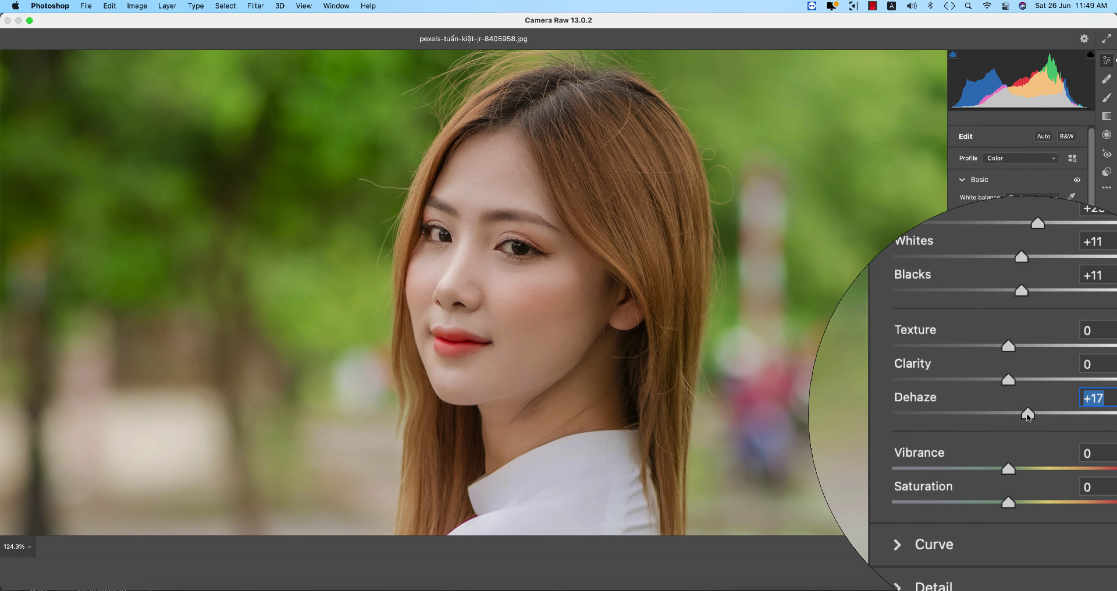
double_click(1027, 414)
key("cmd+0")
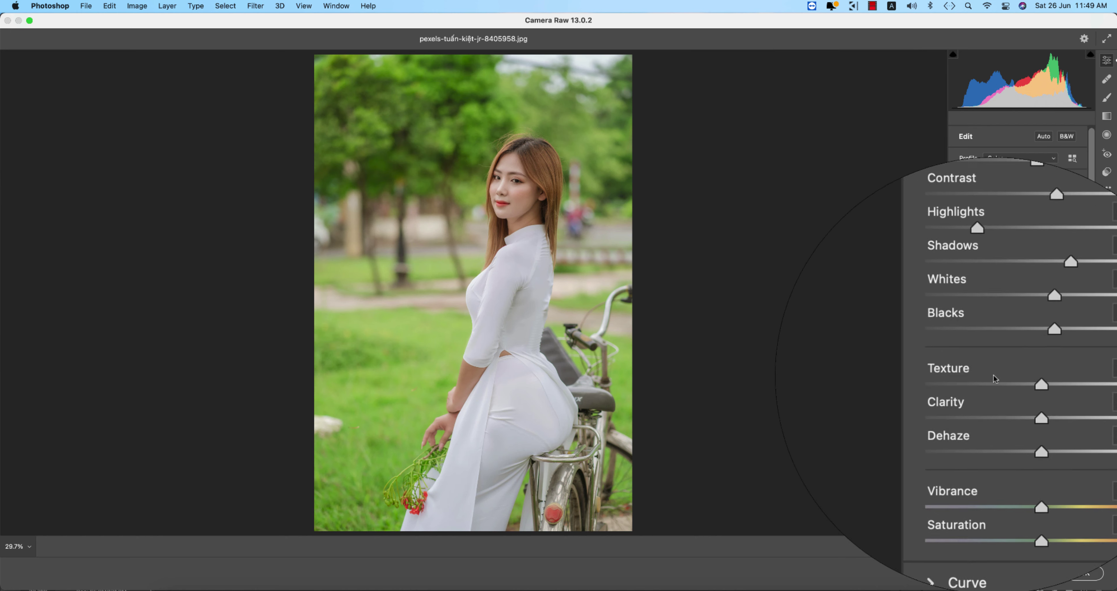
mouse_move(1018, 414)
left_mouse_down()
mouse_move(982, 414)
mouse_move(1032, 418)
left_mouse_up()
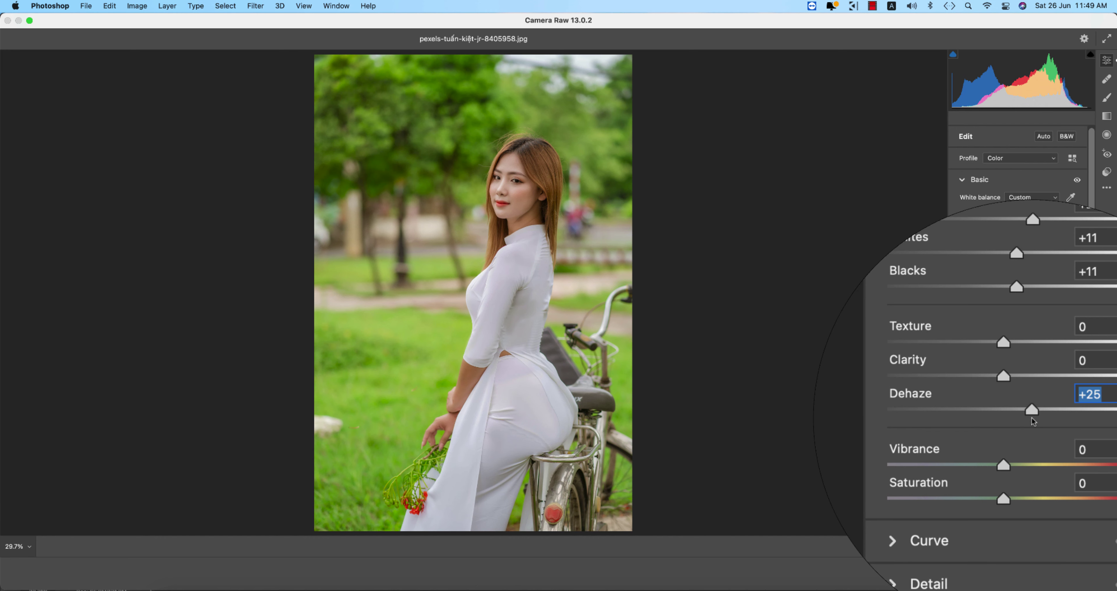
key("Up")
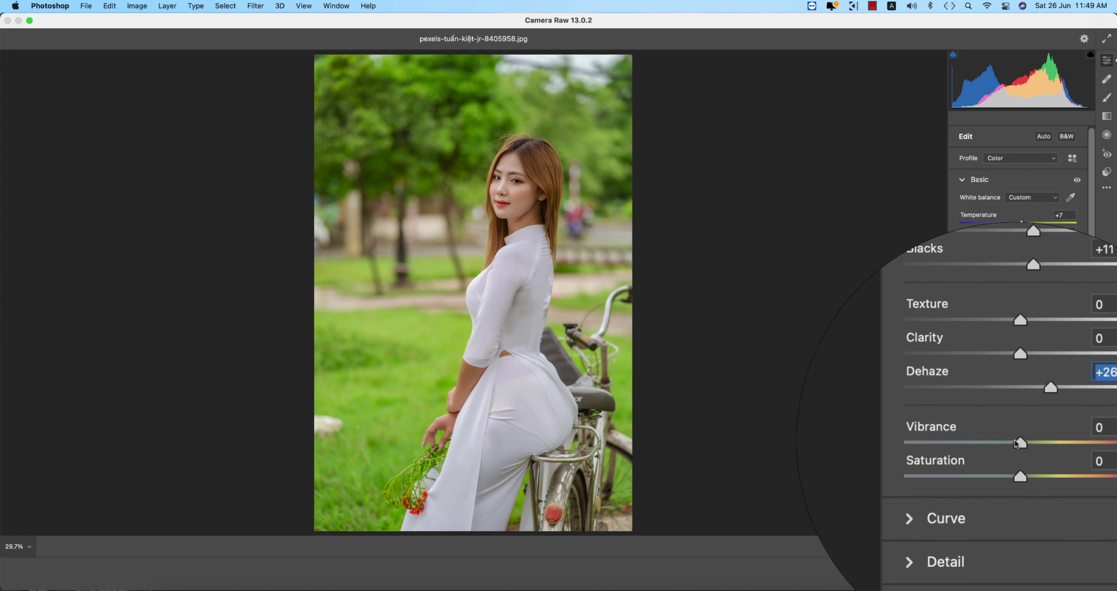
mouse_move(1015, 441)
left_mouse_down()
mouse_move(1005, 441)
mouse_move(1017, 459)
left_mouse_up()
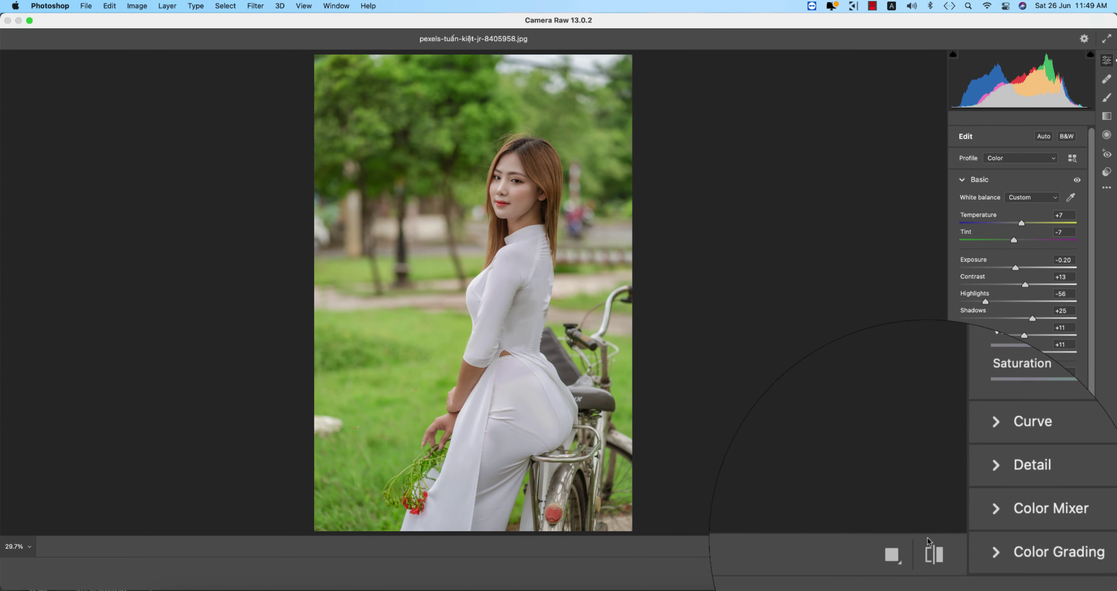
left_click(931, 546)
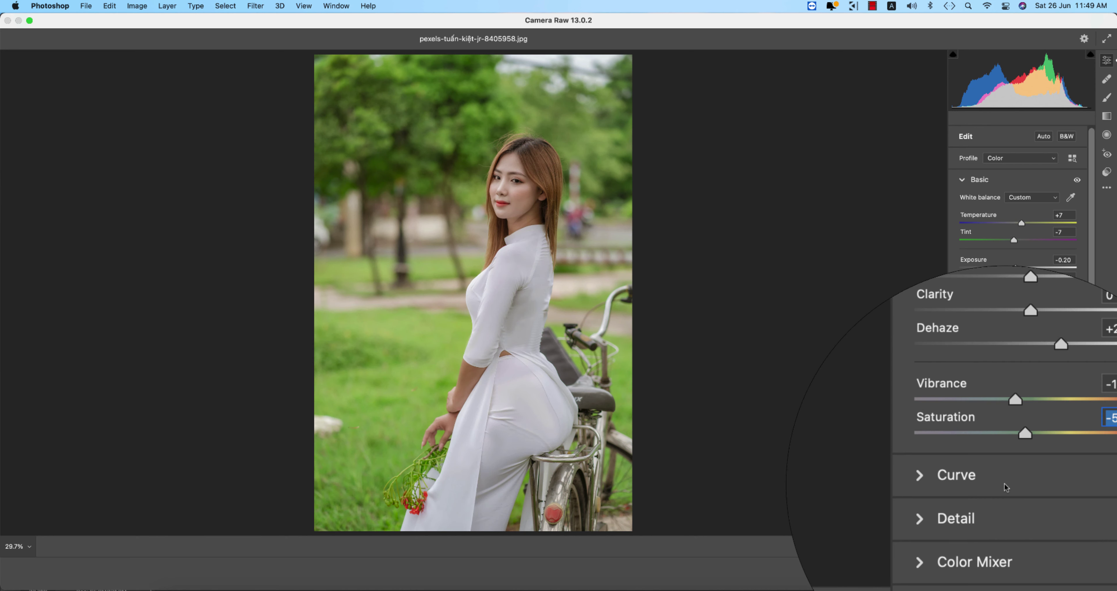
In Color Mixer HSL, shift Greens hue to +31 and lower Greens saturation
left_click(964, 179)
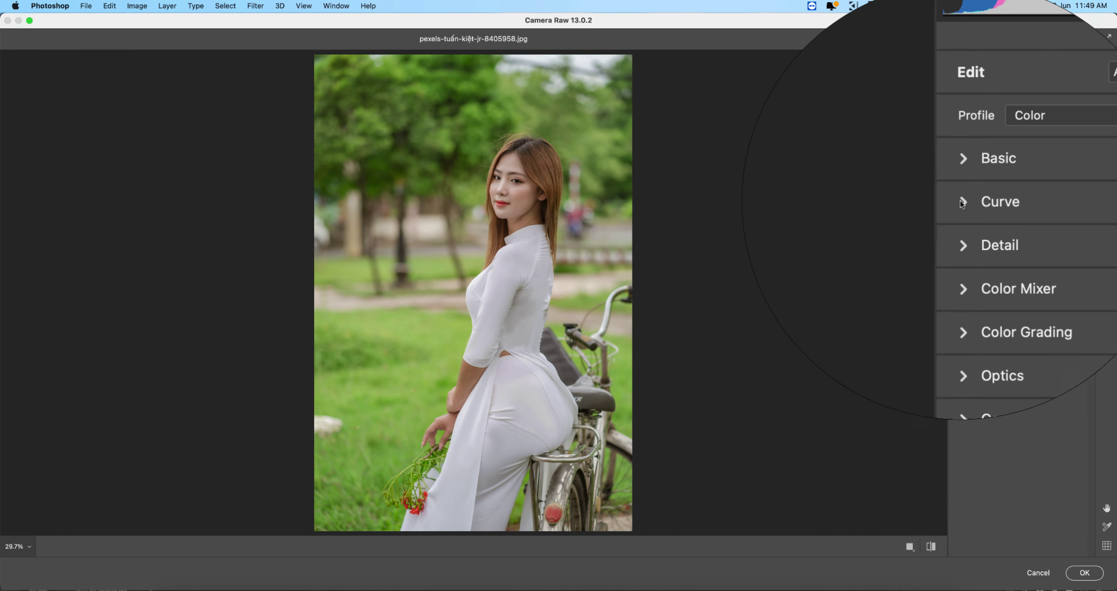
left_click(965, 262)
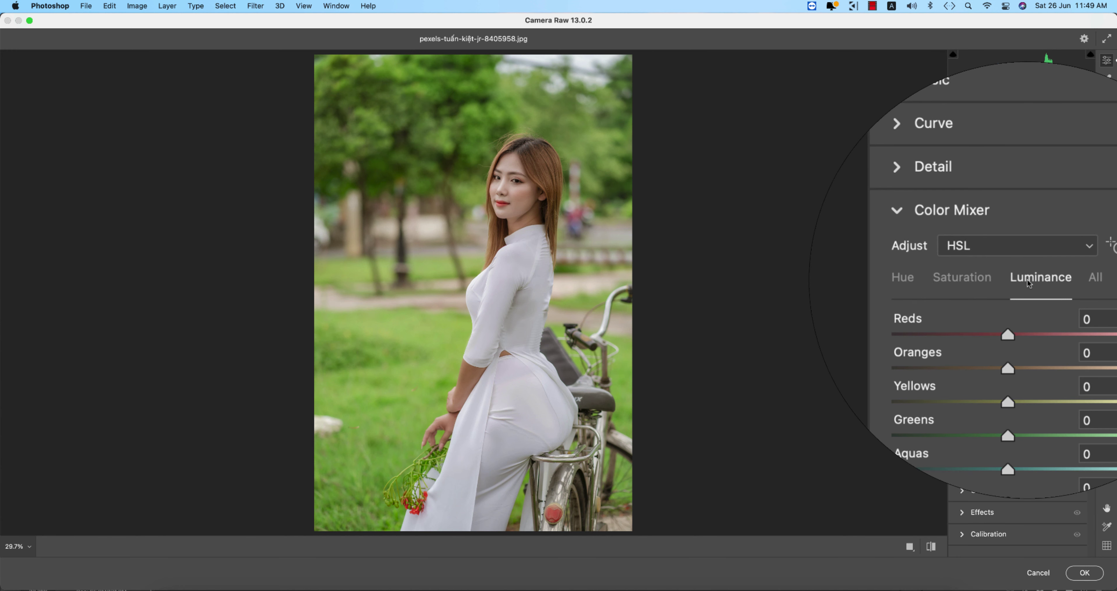
left_click(963, 282)
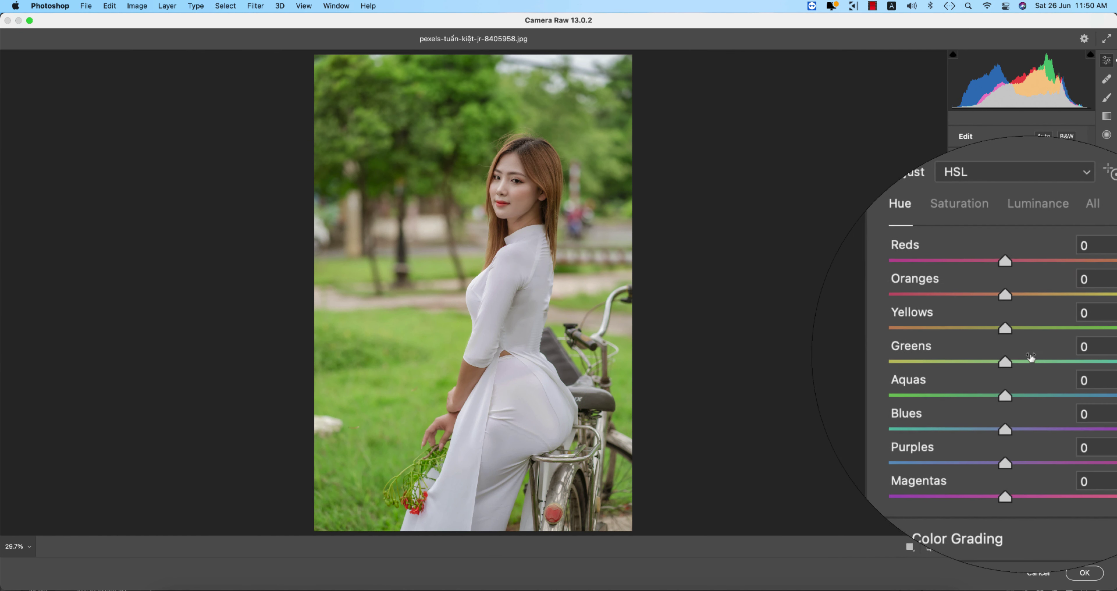
mouse_move(1017, 357)
left_mouse_down()
mouse_move(979, 361)
mouse_move(1086, 360)
mouse_move(1038, 358)
left_mouse_up()
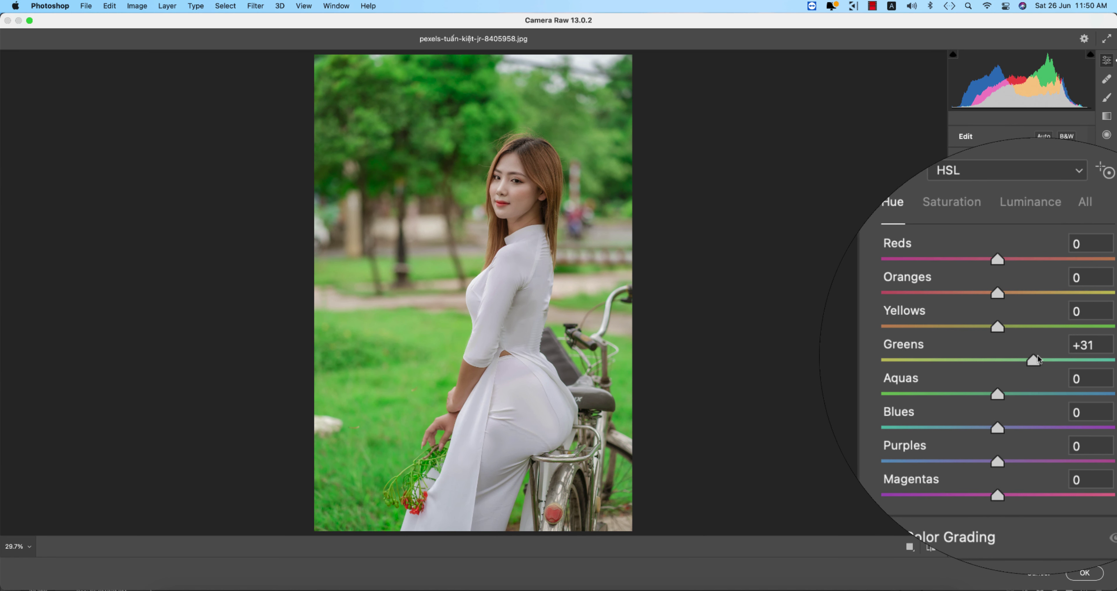
left_click(983, 205)
left_click_drag(1017, 359, 978, 358)
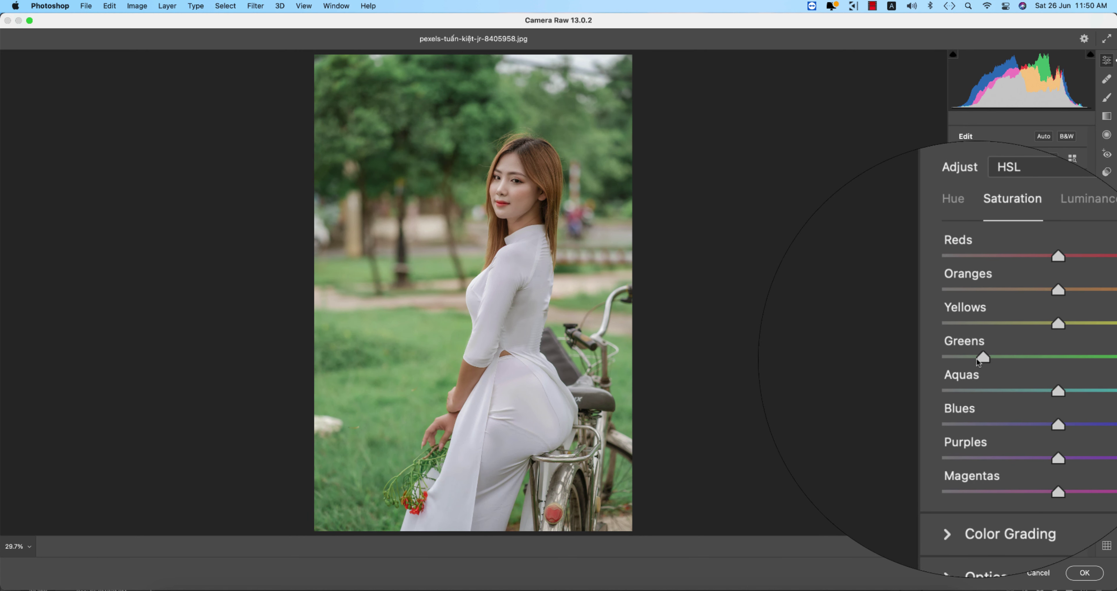
Set Greens luminance to -5 and Aquas hue to +14
left_click(970, 279)
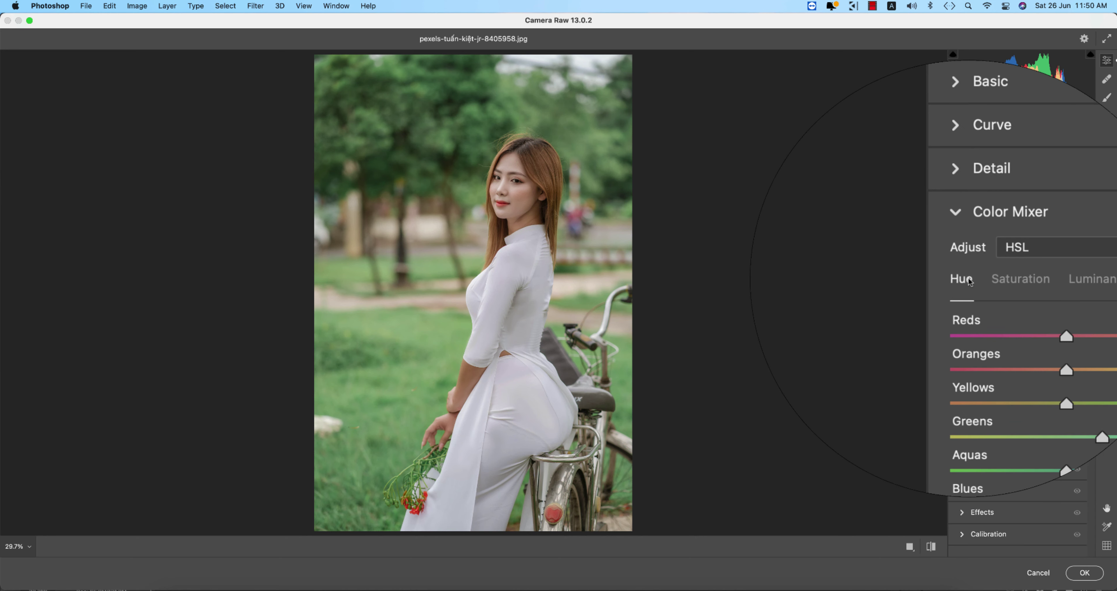
left_click(1030, 280)
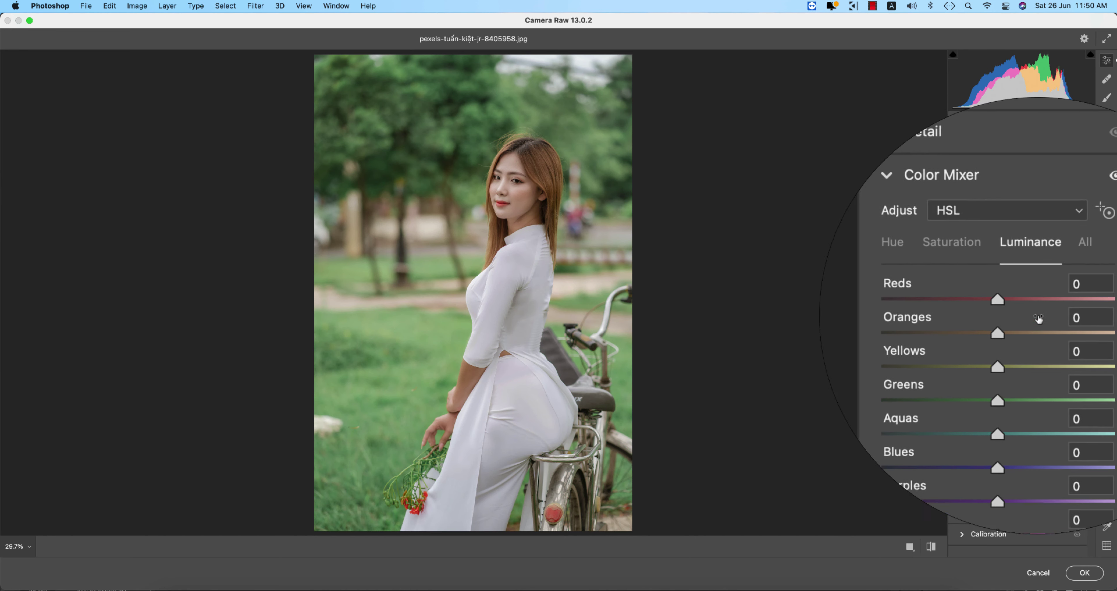
left_click_drag(1019, 357, 1020, 355)
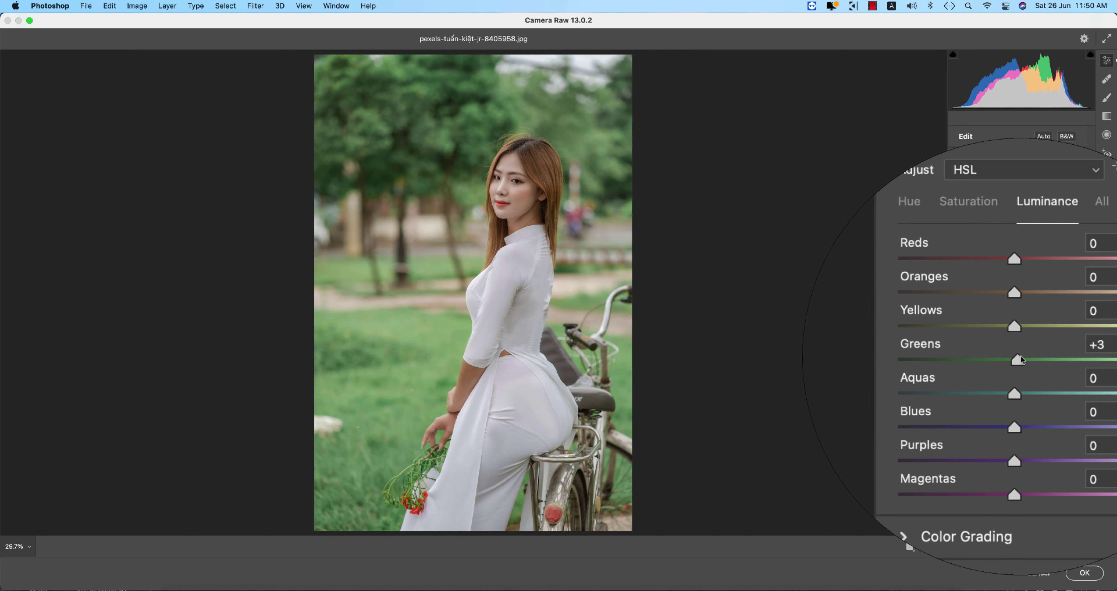
left_click_drag(1020, 355, 1016, 355)
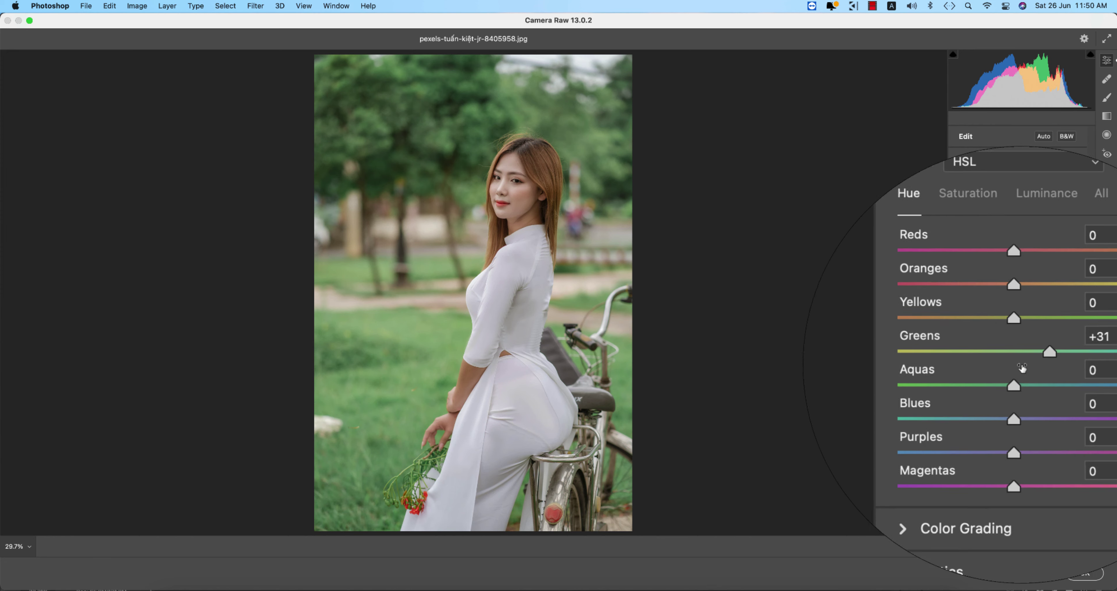
left_click_drag(1020, 374, 1027, 380)
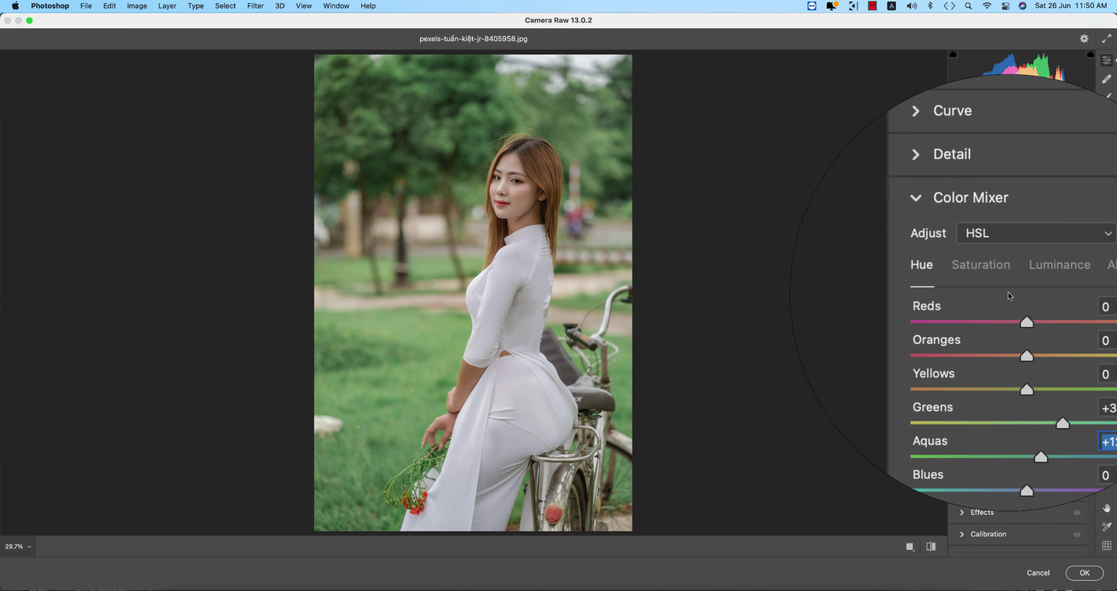
Slightly adjust Reds saturation and Oranges luminance, then collapse Color Mixer
left_click(967, 251)
left_click_drag(1030, 307, 1028, 306)
left_click(1032, 281)
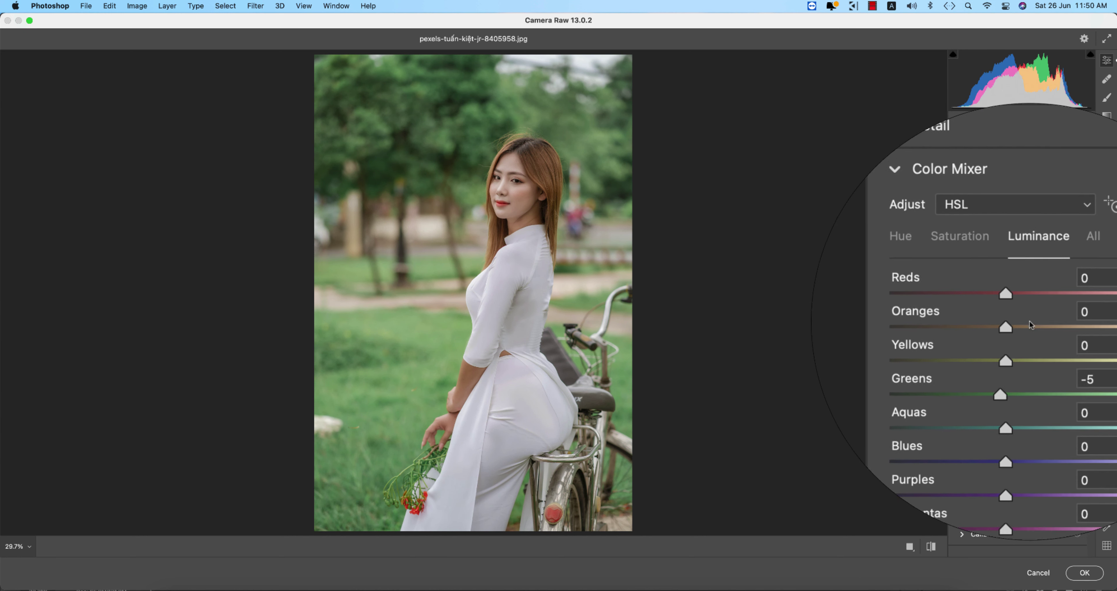
left_click_drag(1032, 325, 1030, 325)
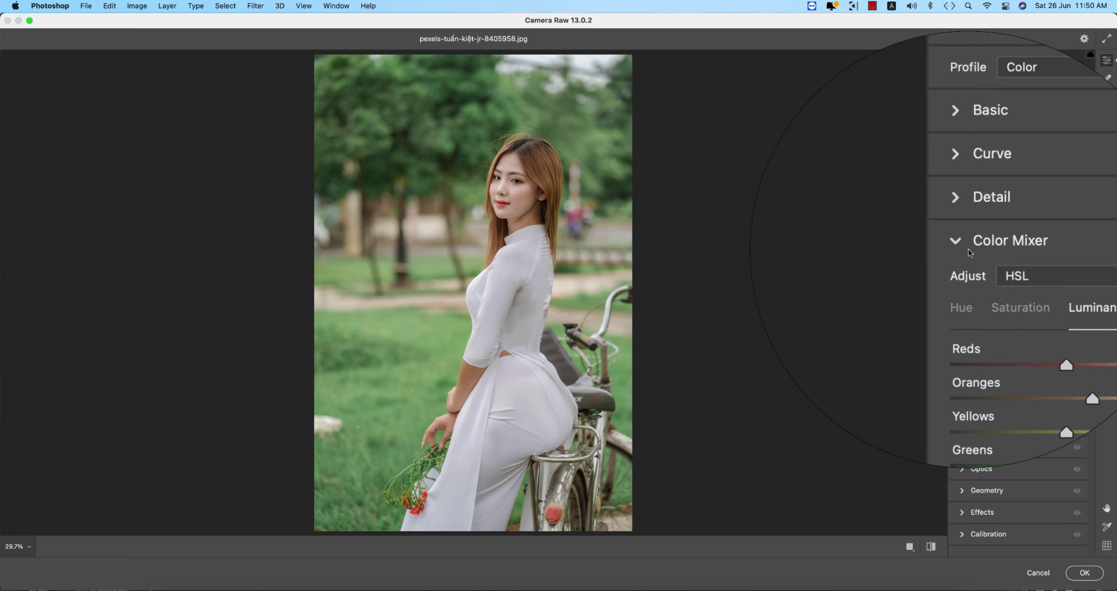
left_click(964, 246)
In Color Grading, tint the shadows with hue around 217 and added saturation
left_click(964, 267)
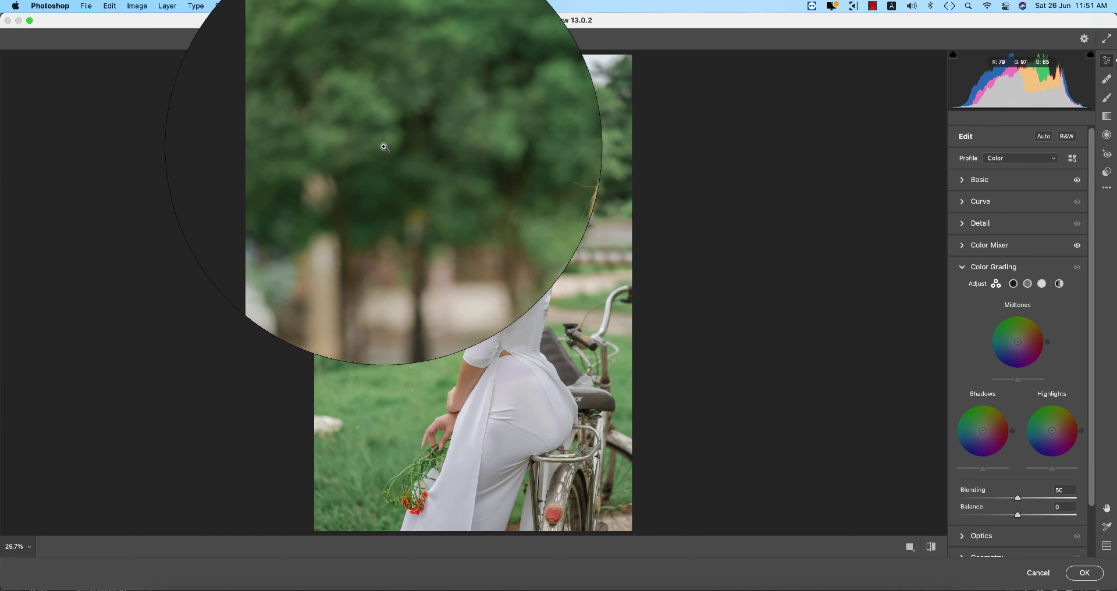
left_click(1014, 284)
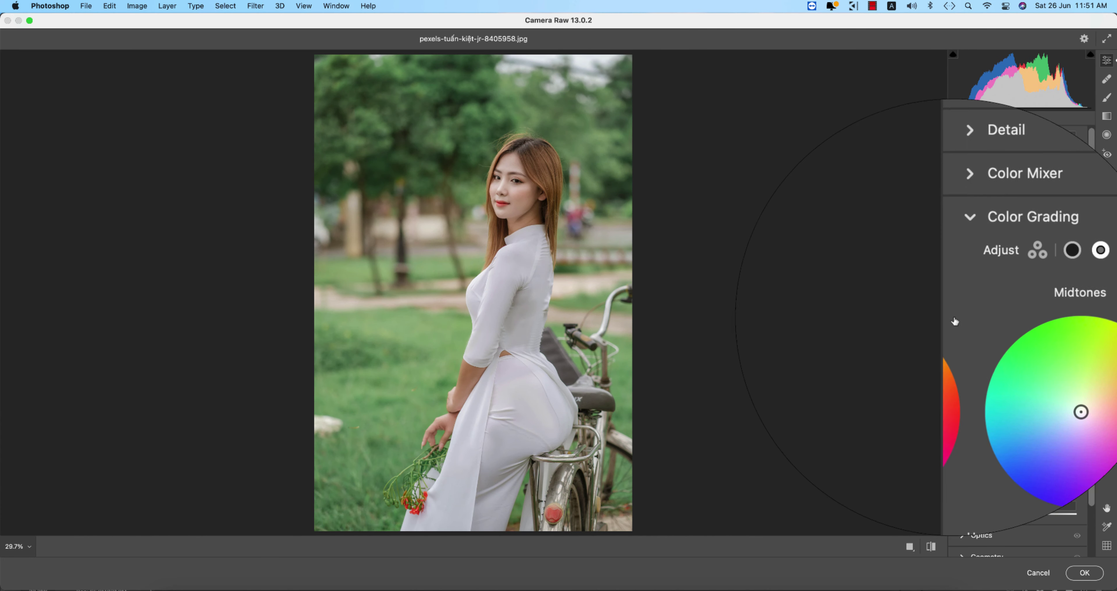
left_click(1013, 284)
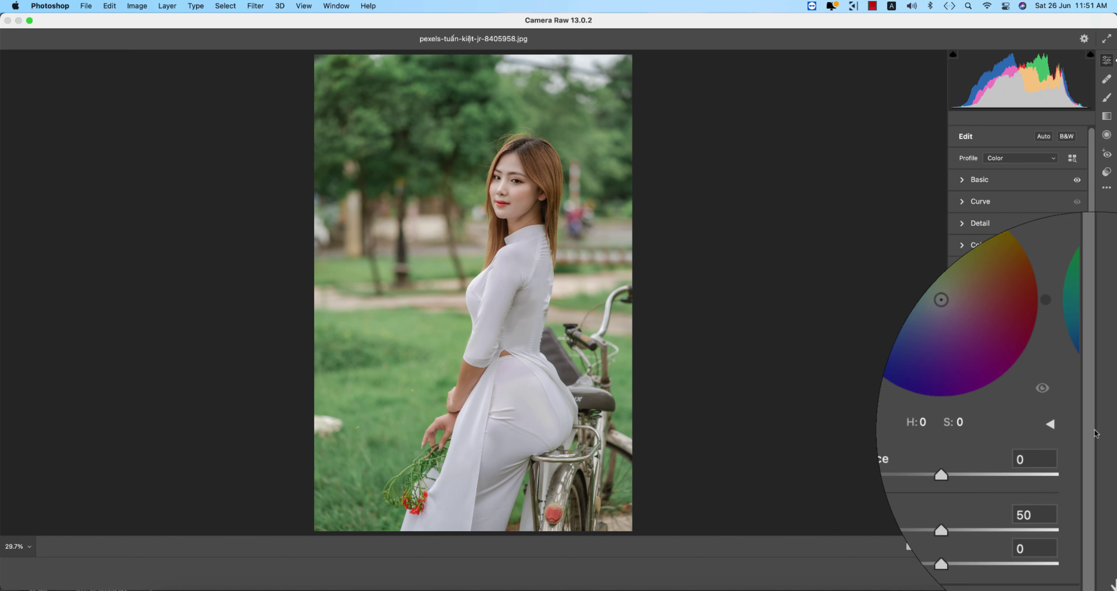
left_click(1072, 427)
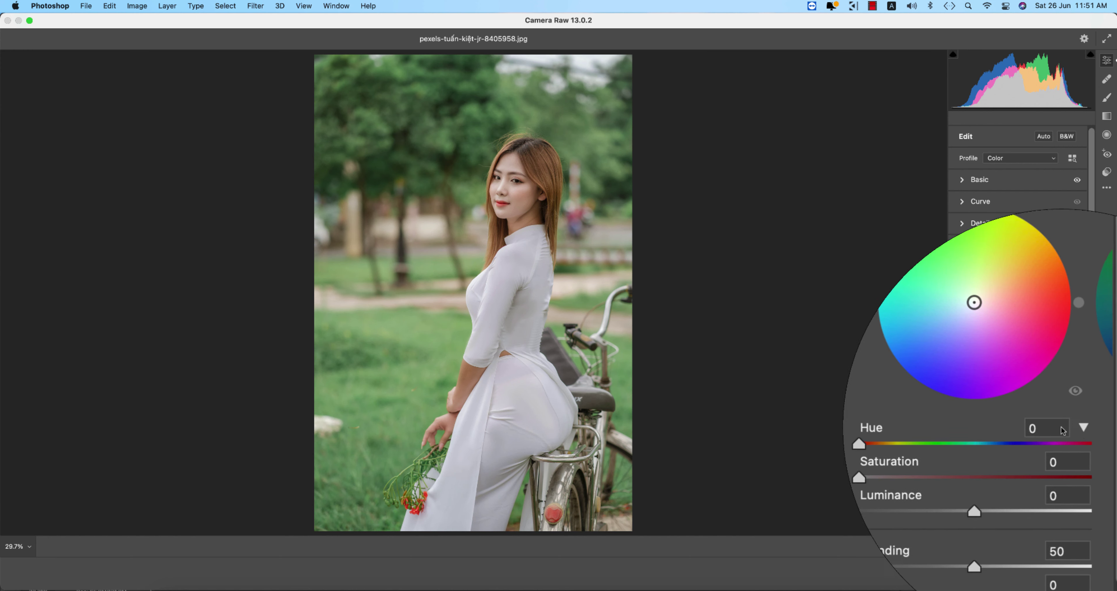
mouse_move(978, 437)
left_mouse_down()
mouse_move(1099, 439)
mouse_move(974, 437)
mouse_move(1039, 436)
left_mouse_up()
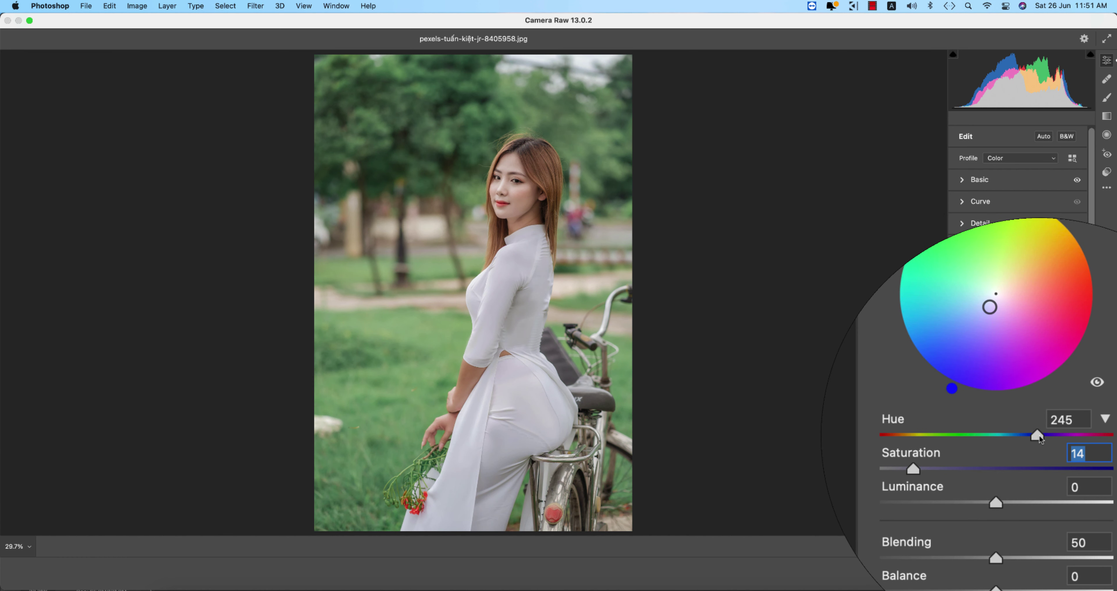
left_click_drag(1040, 436, 1031, 437)
mouse_move(968, 454)
left_mouse_down()
mouse_move(984, 450)
mouse_move(962, 437)
mouse_move(1043, 440)
mouse_move(969, 452)
left_mouse_up()
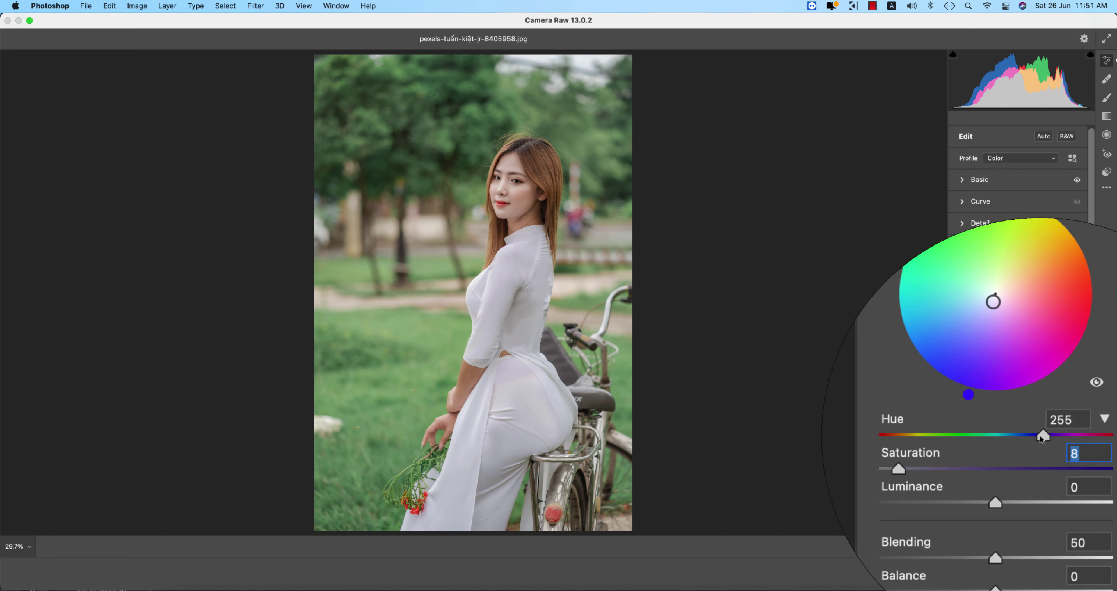
left_click_drag(1041, 436, 1023, 437)
Tint the highlights, adjusting hue and saturation, and compare before/after with the original
left_click(1015, 284)
left_click(1042, 284)
mouse_move(955, 452)
left_mouse_down()
mouse_move(982, 452)
mouse_move(964, 437)
mouse_move(984, 443)
left_mouse_up()
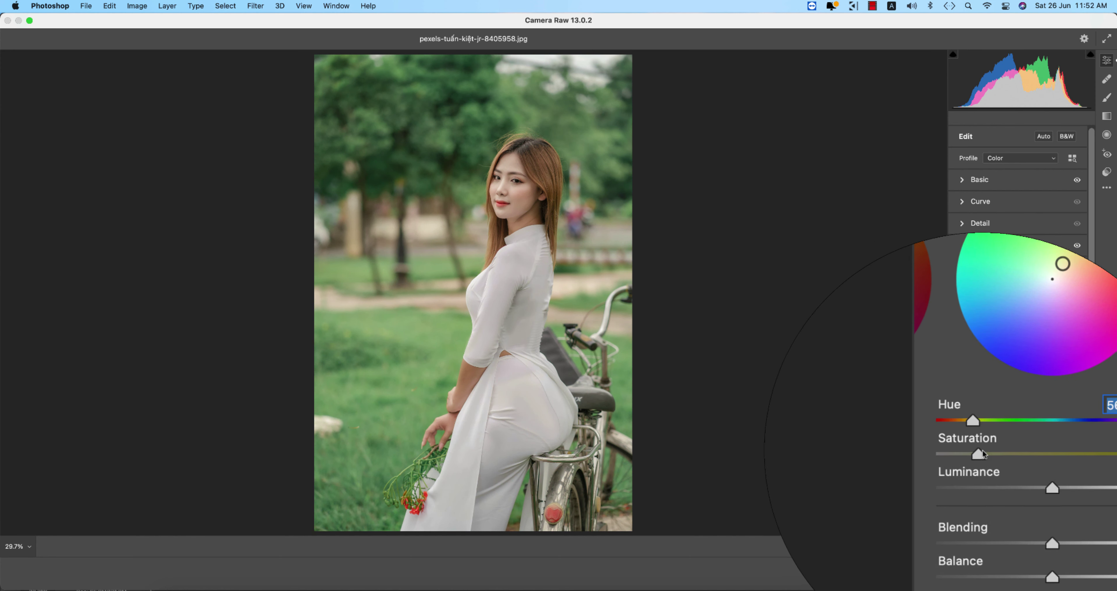
left_click_drag(1056, 270, 1063, 271)
mouse_move(1023, 354)
left_mouse_down()
mouse_move(1033, 348)
mouse_move(1021, 400)
left_mouse_up()
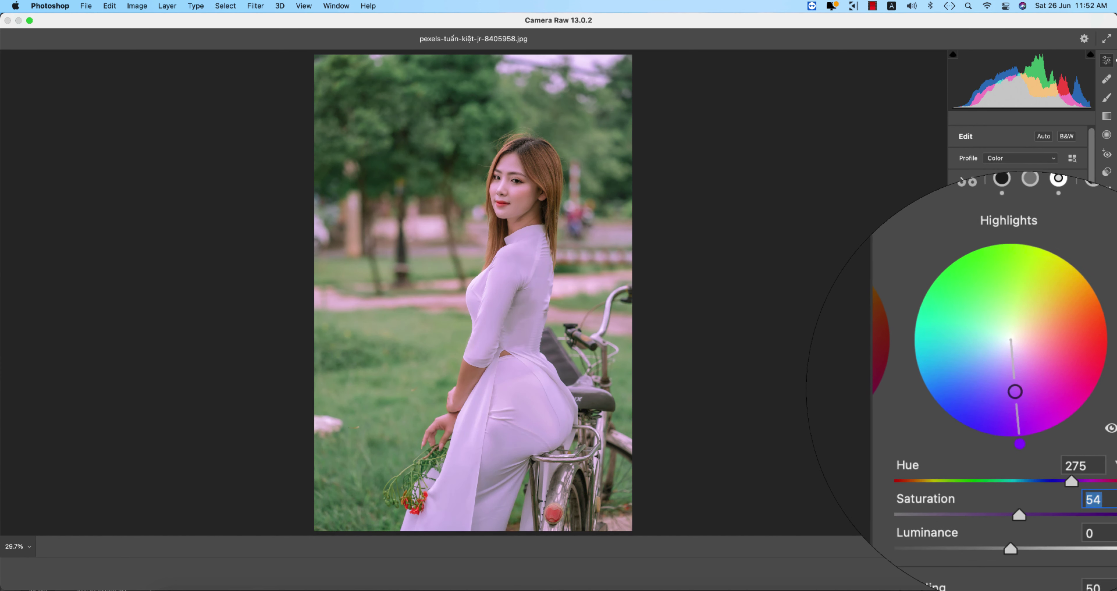
mouse_move(1047, 436)
left_mouse_down()
mouse_move(970, 448)
mouse_move(999, 435)
left_mouse_up()
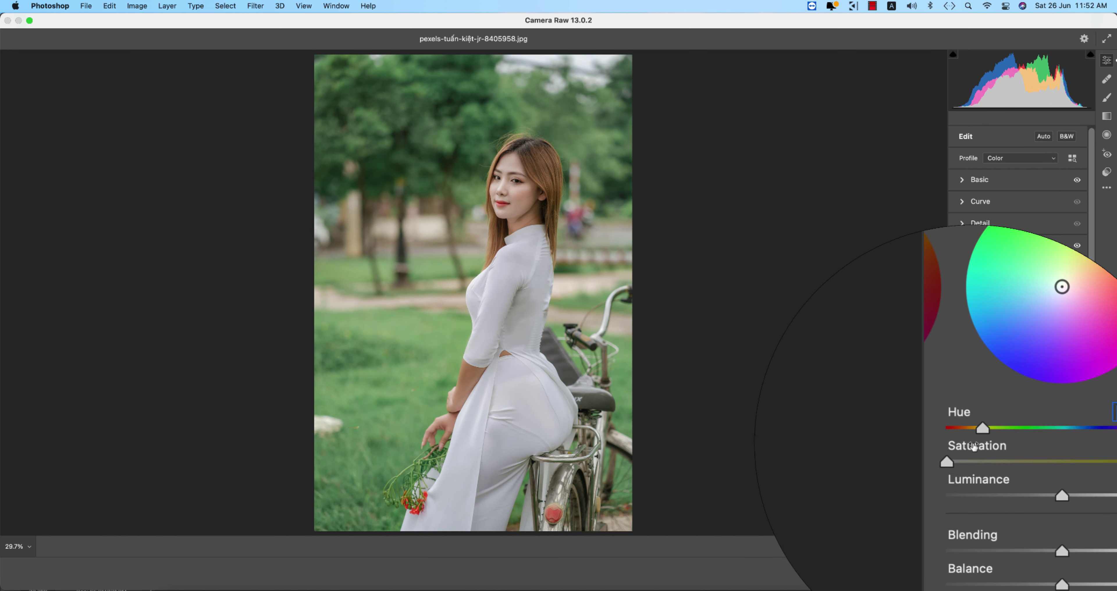
left_click_drag(950, 461, 968, 450)
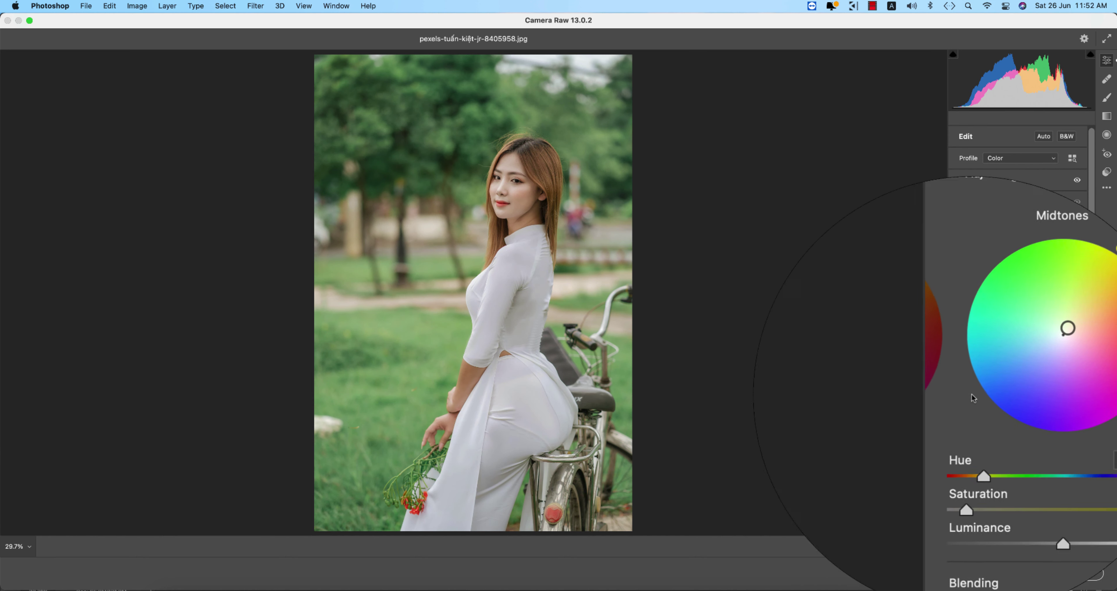
left_click(931, 554)
left_click(933, 549)
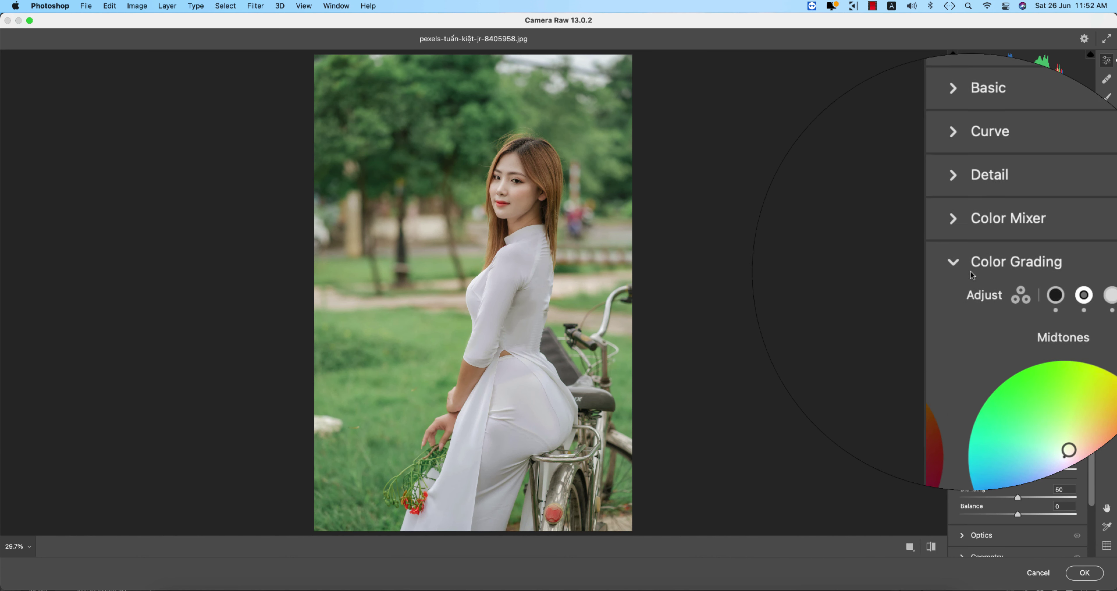
In Calibration, set Green Primary Hue +50, Red Hue -8, Red Saturation +9, Blue Hue slightly negative
left_click(964, 268)
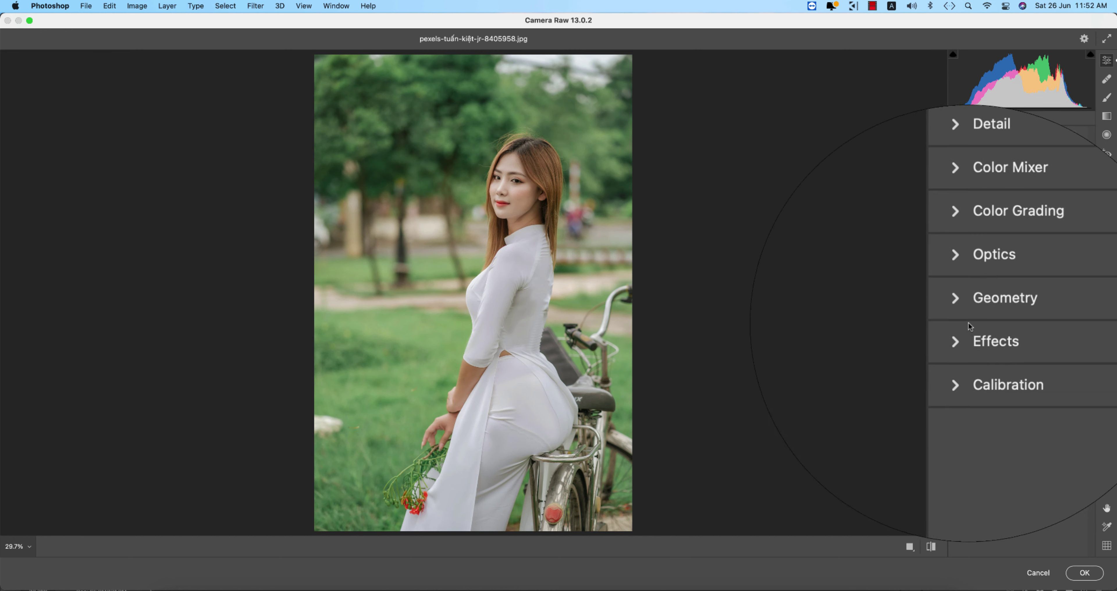
left_click(964, 358)
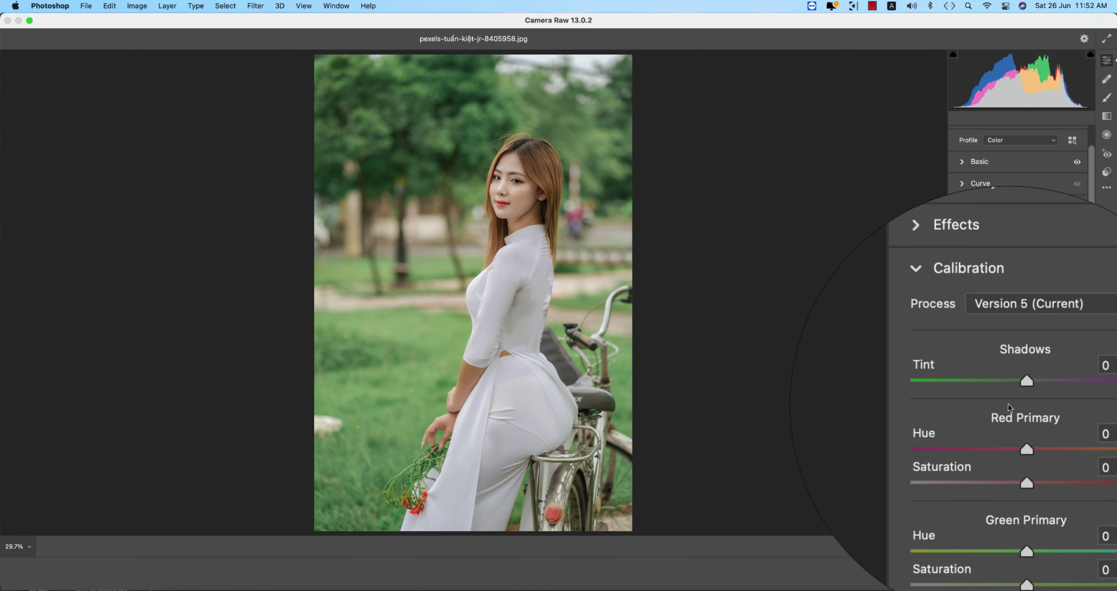
left_click_drag(1018, 530, 1010, 538)
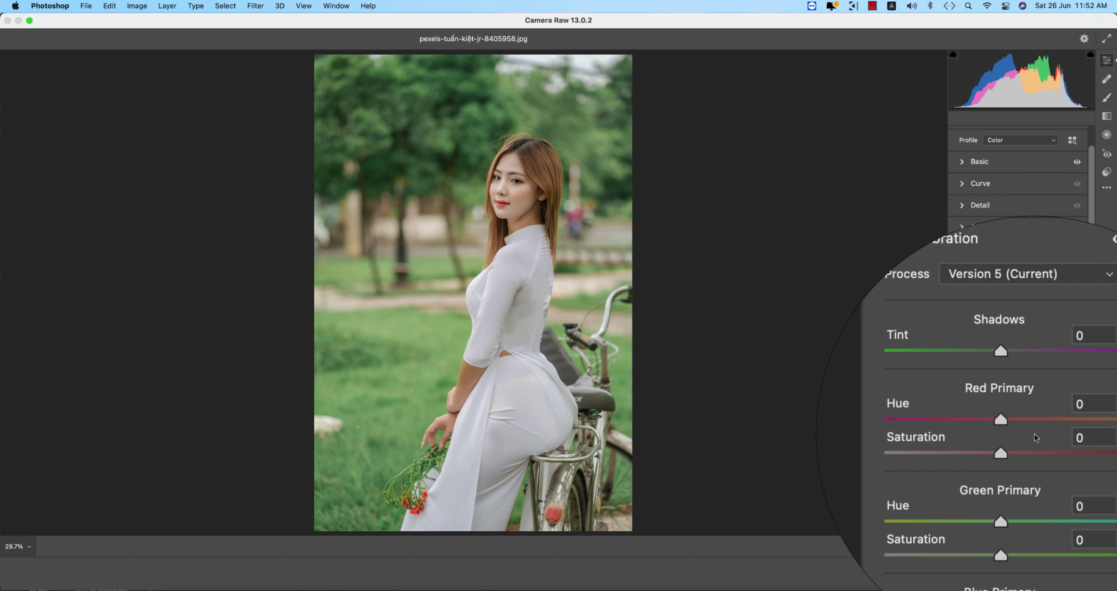
left_click_drag(1022, 476, 1047, 479)
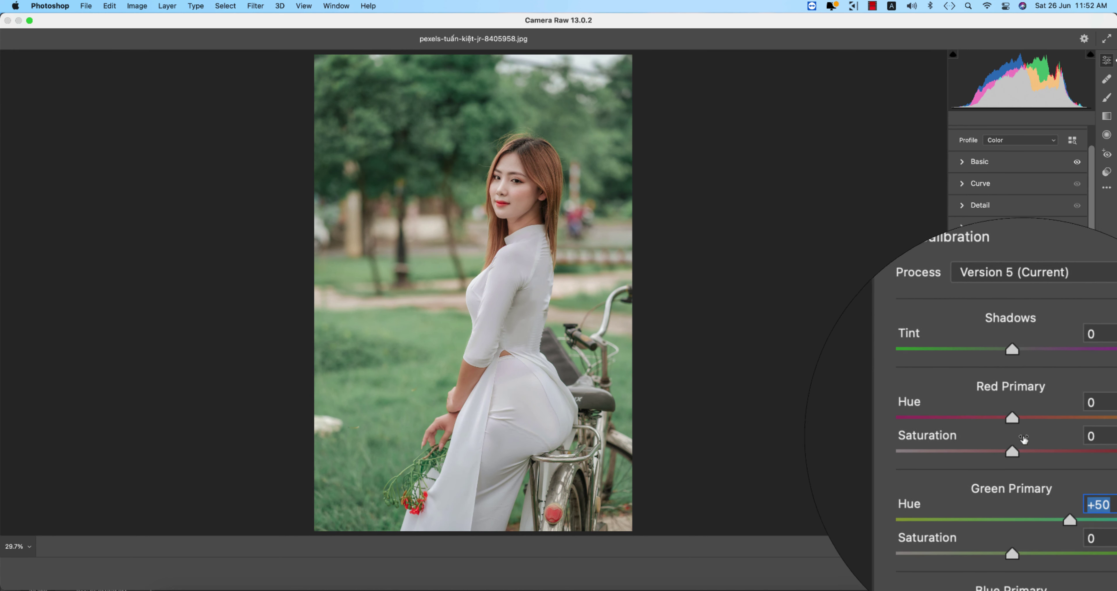
mouse_move(973, 423)
left_mouse_down()
mouse_move(1062, 429)
mouse_move(1015, 440)
left_mouse_up()
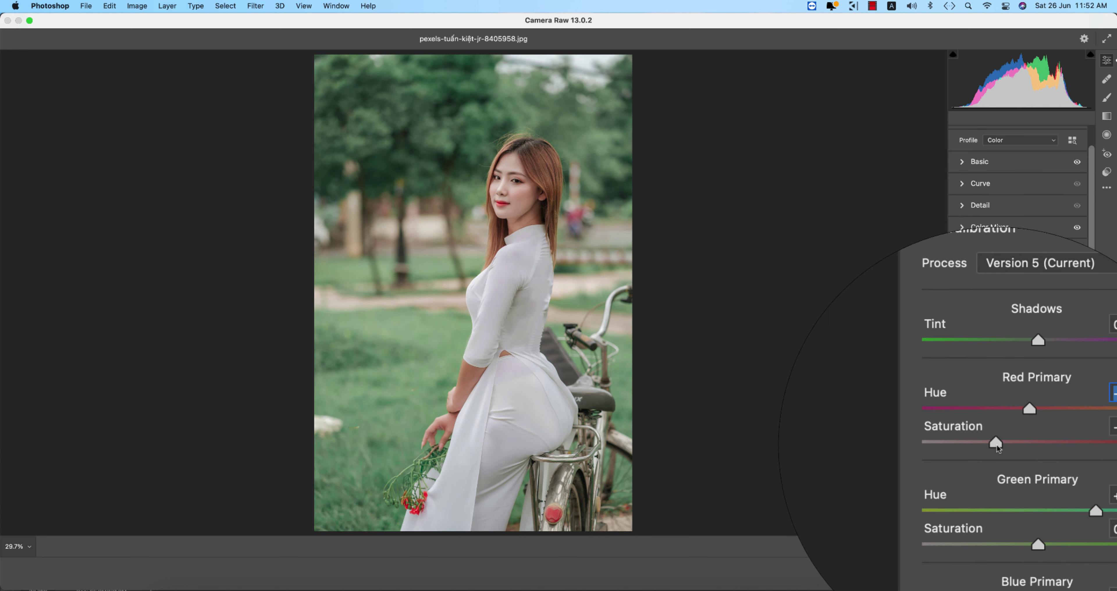
mouse_move(997, 445)
left_mouse_down()
mouse_move(1042, 445)
mouse_move(1024, 447)
left_mouse_up()
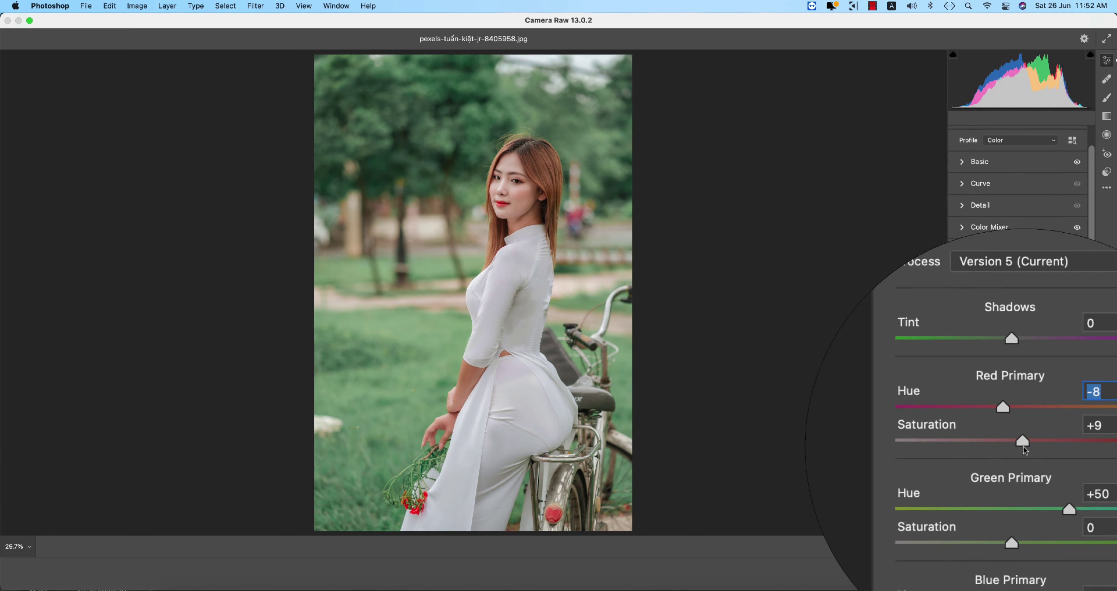
left_click_drag(1018, 526, 1023, 528)
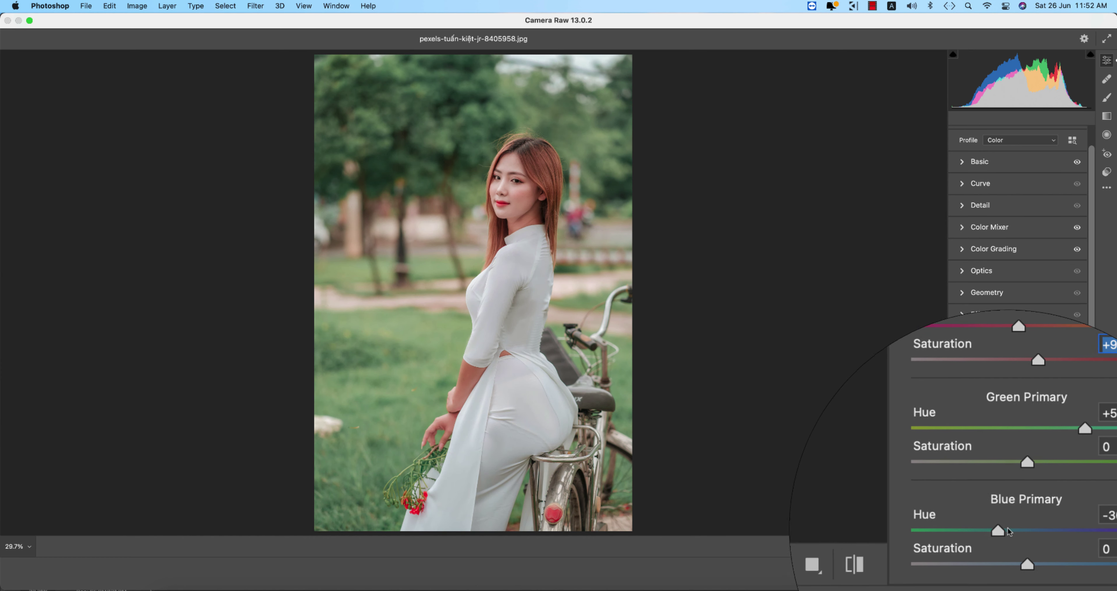
scroll(997, 433, "up", 3)
scroll(976, 347, "up", 2)
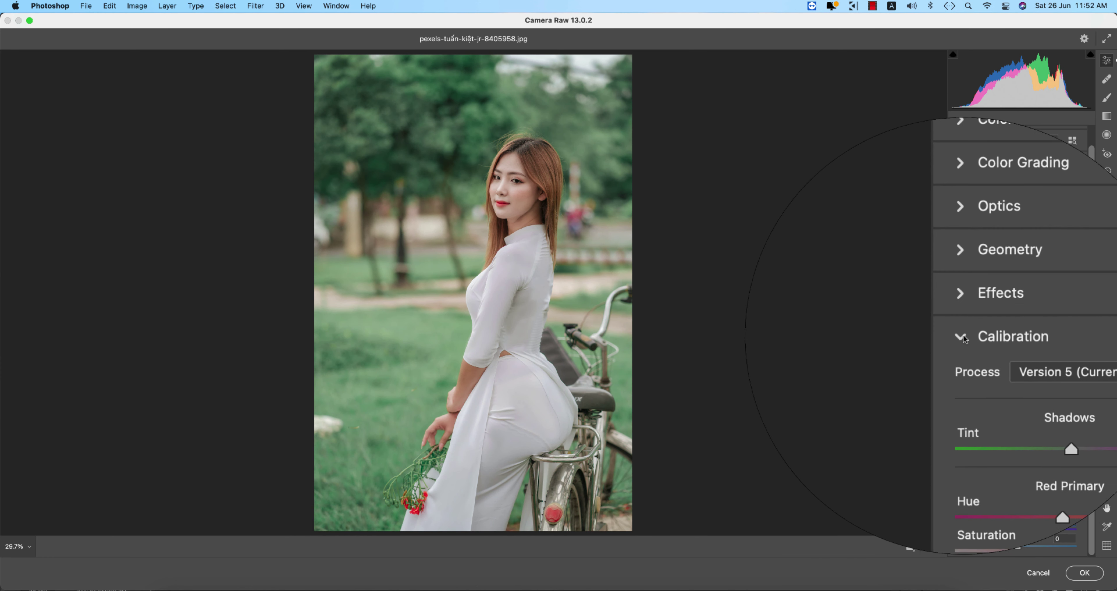
left_click(966, 311)
Add a Vignetting of -10 in the Effects panel
scroll(964, 313, "down", 2)
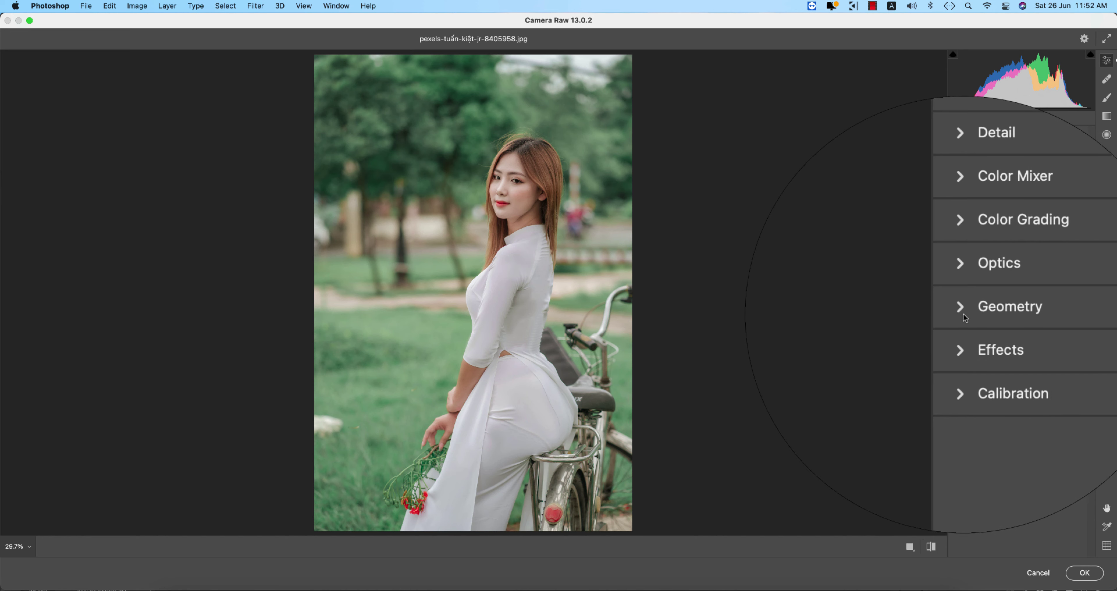
left_click(963, 330)
left_click_drag(1014, 381, 1006, 381)
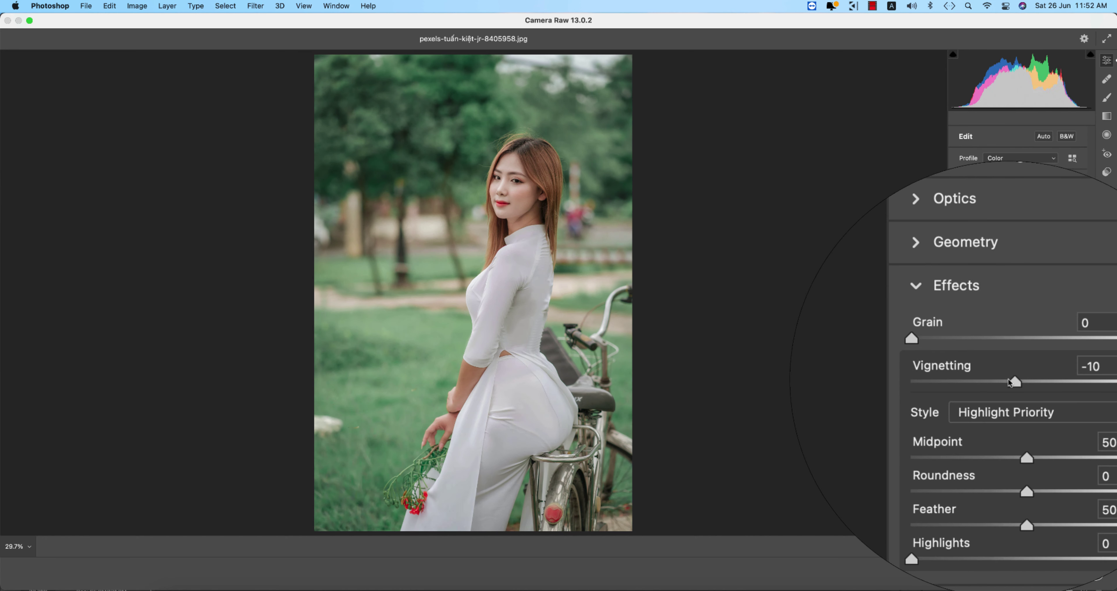
scroll(975, 341, "up", 2)
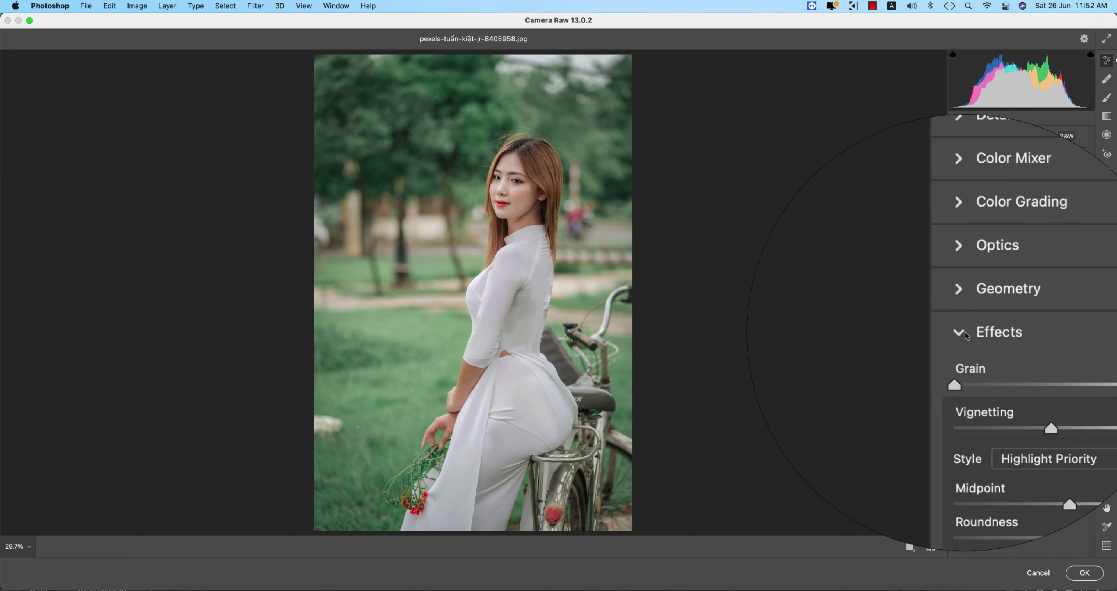
left_click(964, 330)
Check the Optics controls, then bring the Color Grading controls back up
left_click(962, 313)
left_click(961, 294)
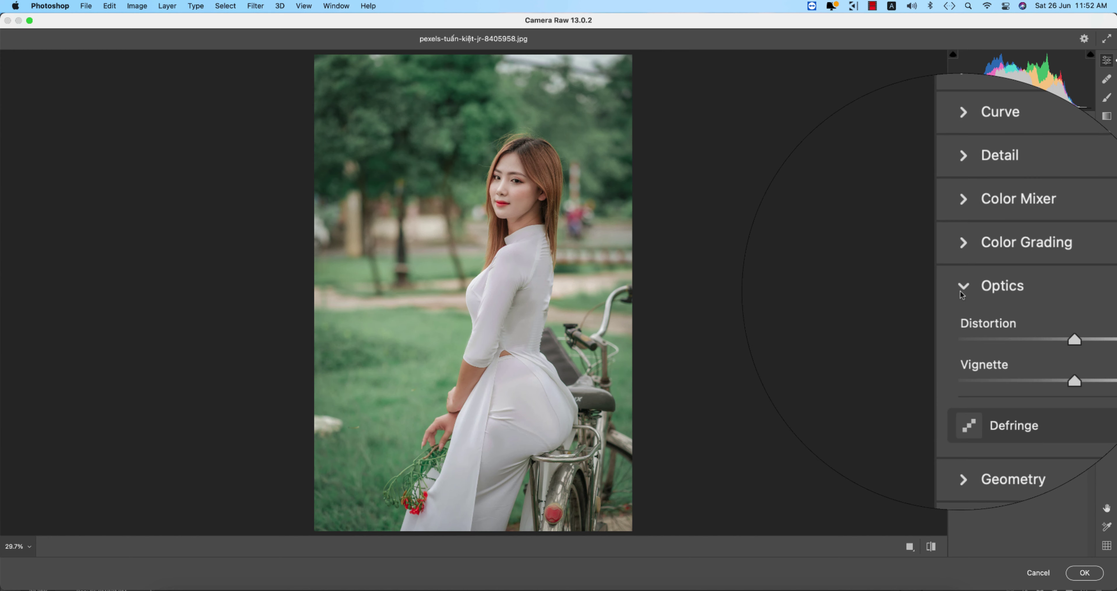
scroll(961, 280, "up", 1)
left_click(962, 268)
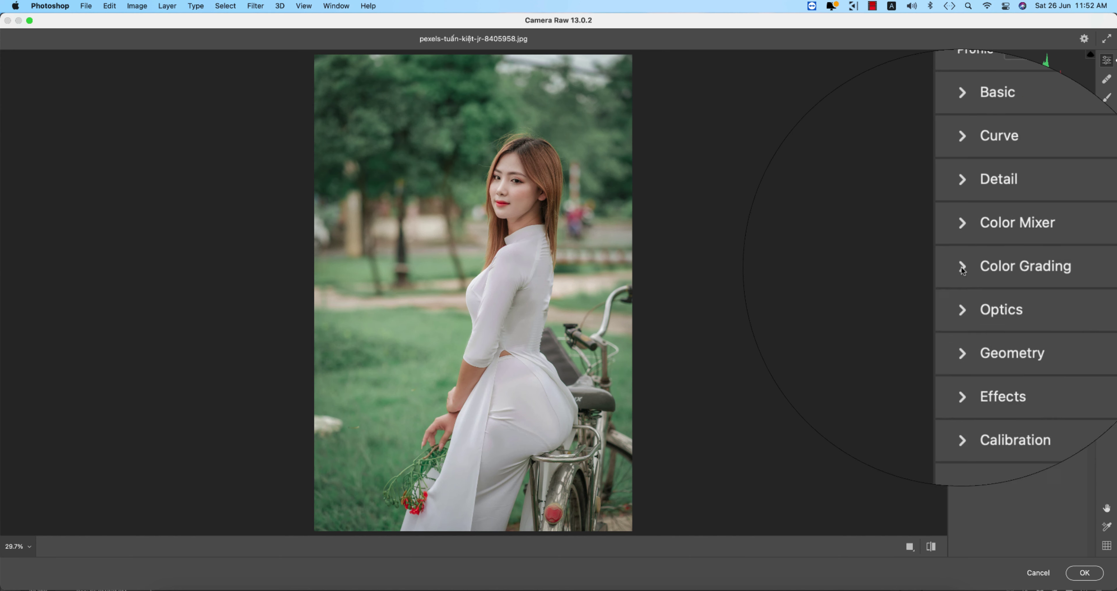
In the Basic panel, warm the photo by nudging Temperature to +8
left_click(964, 247)
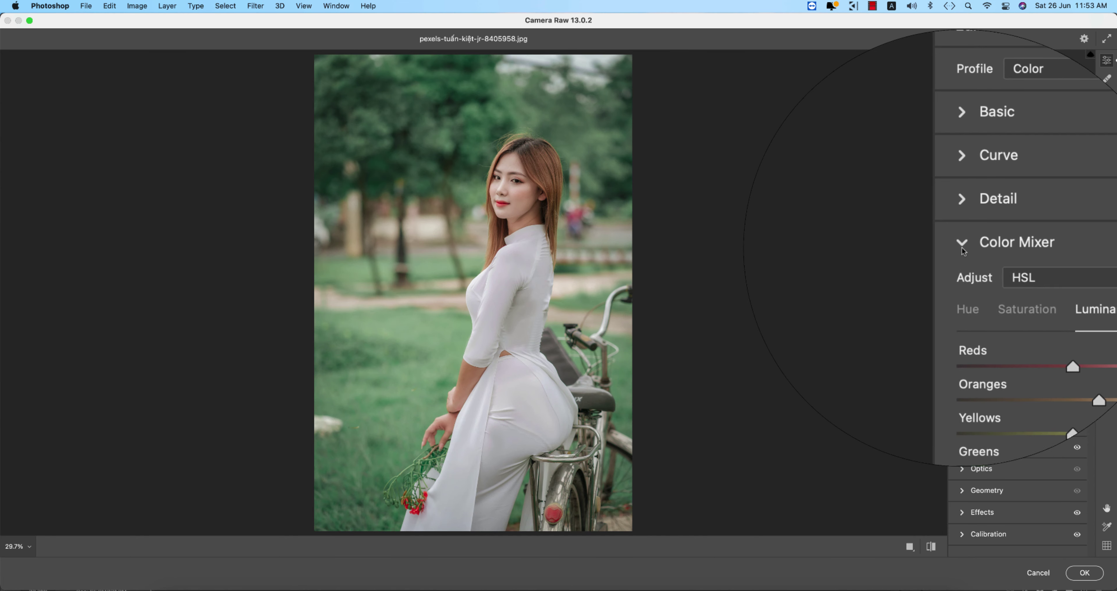
left_click(962, 248)
left_click(961, 182)
mouse_move(1019, 223)
left_mouse_down()
mouse_move(1029, 229)
mouse_move(1019, 237)
left_mouse_up()
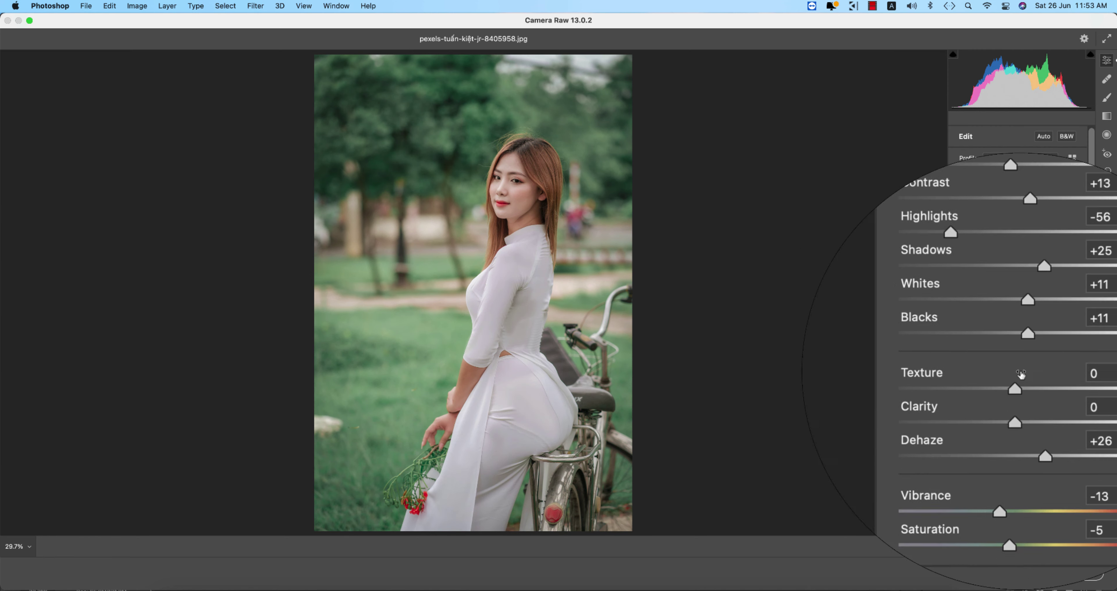
Raise Shadows to +43 and Whites to +15, compare with the original, then choose Save Settings
mouse_move(1029, 320)
left_mouse_down()
mouse_move(1040, 319)
mouse_move(1031, 290)
left_mouse_up()
left_click_drag(1024, 333, 1027, 334)
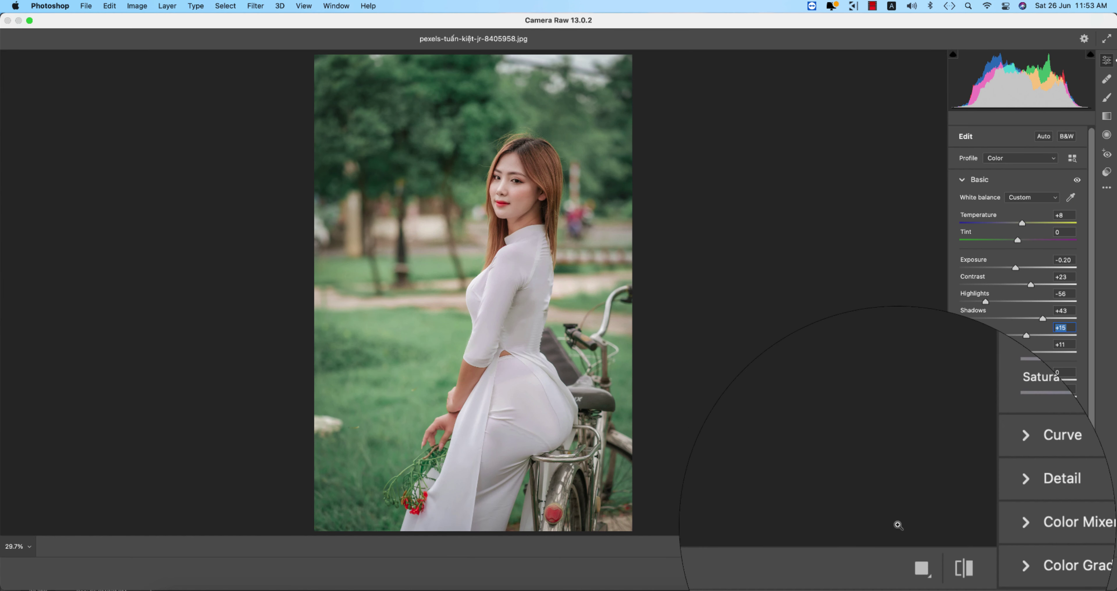
left_click(930, 548)
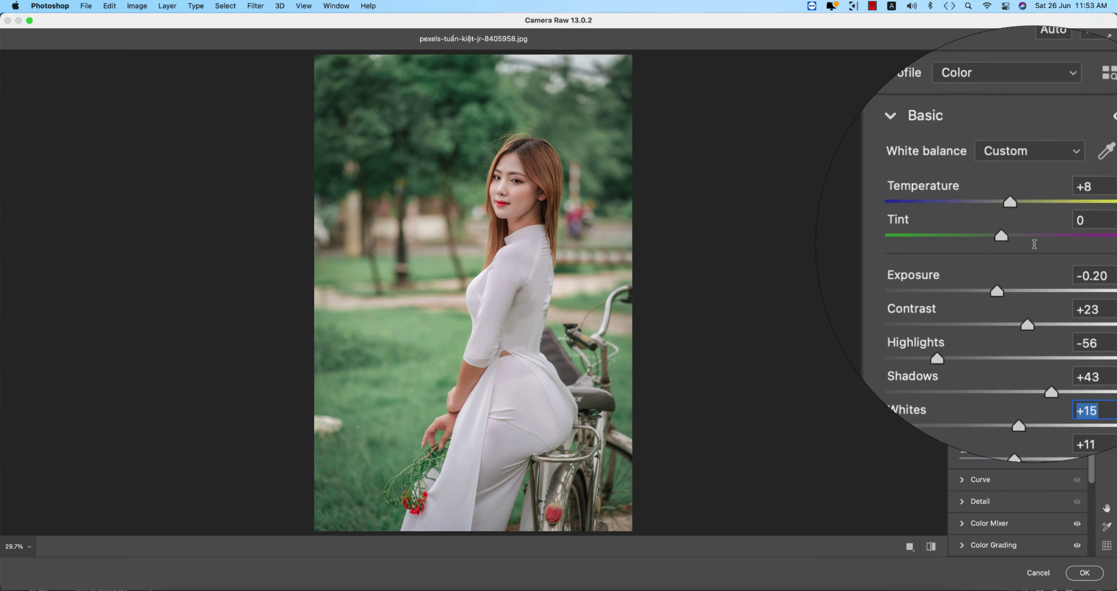
left_click(1107, 188)
left_click(984, 334)
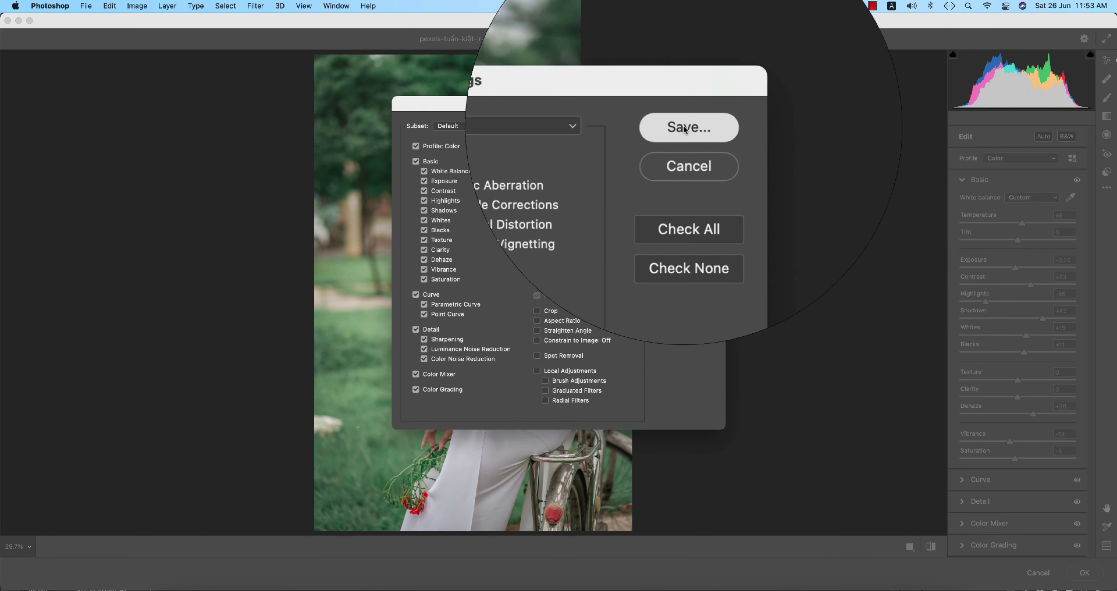
Save the Camera Raw settings file as portrait.xmp in the 18-6-2021 folder
left_click(685, 129)
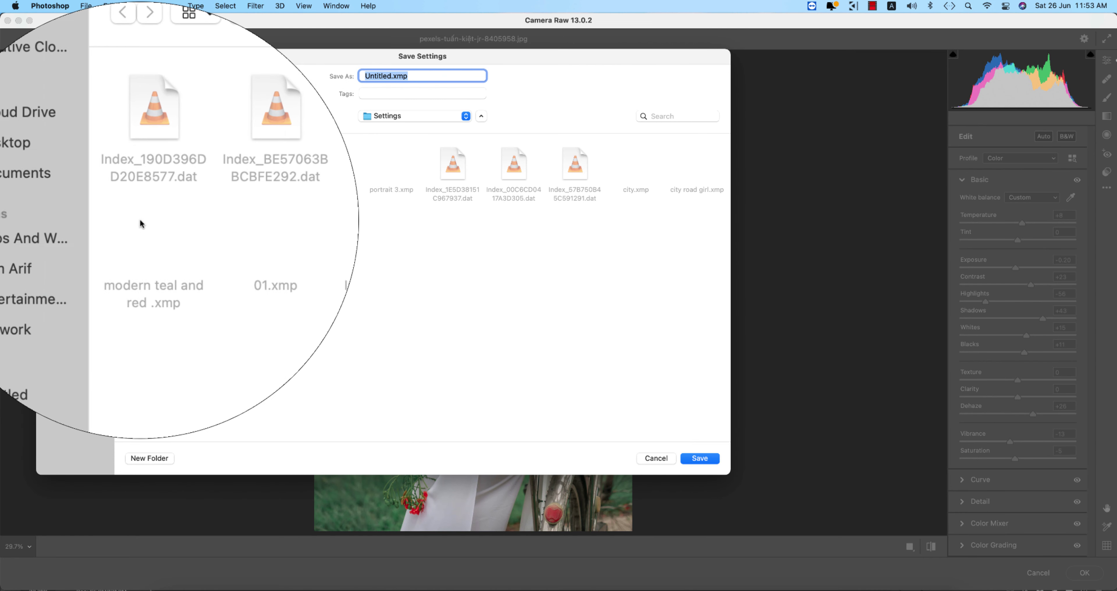
left_click(79, 230)
double_click(149, 167)
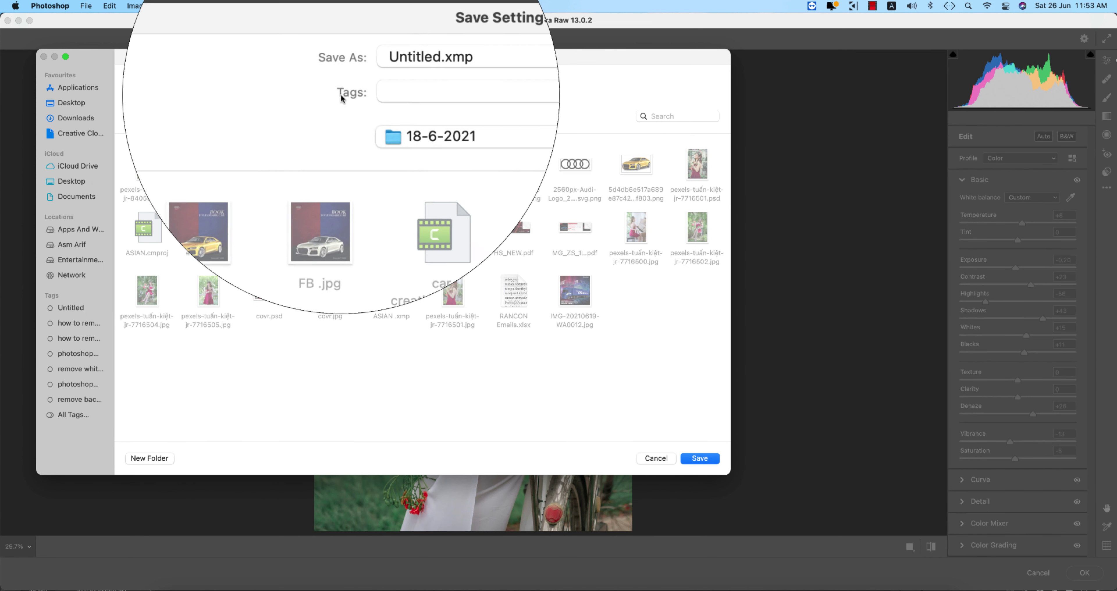
left_click(391, 72)
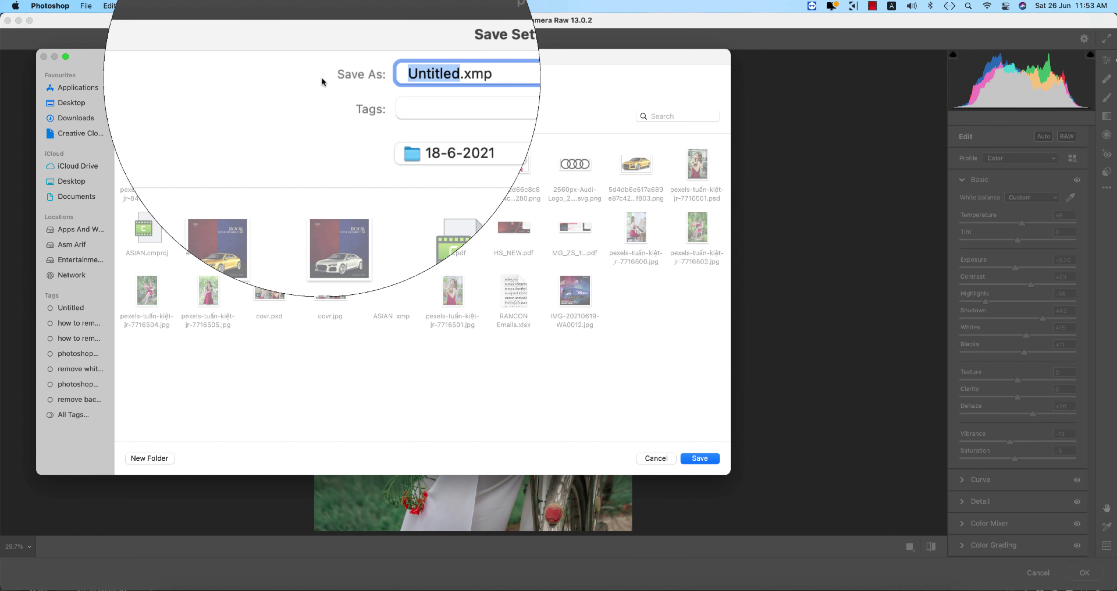
type("portra")
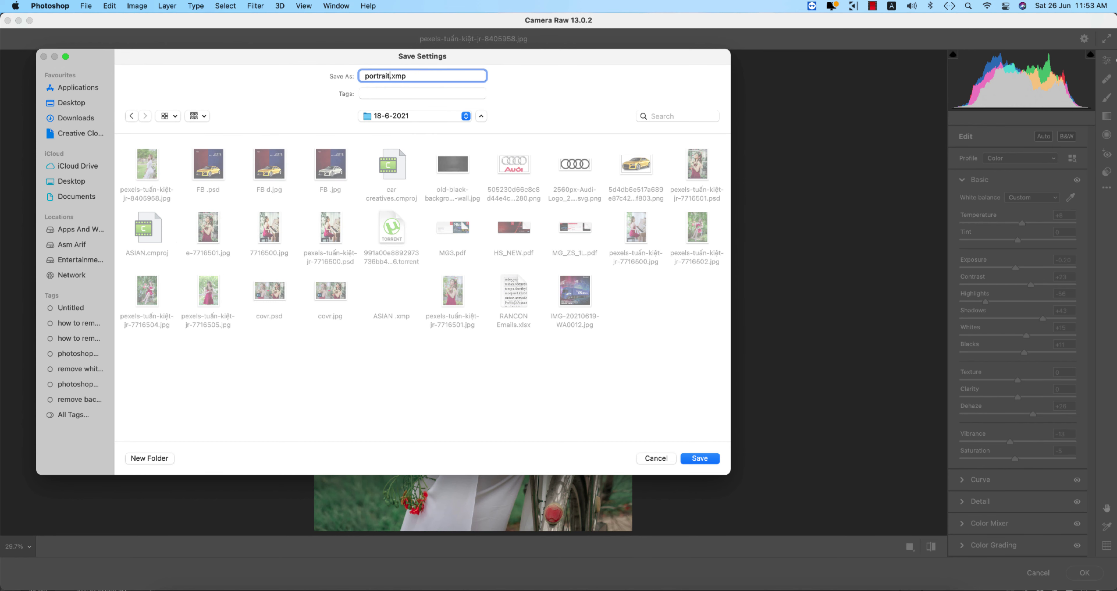
key("Return")
key("Return")
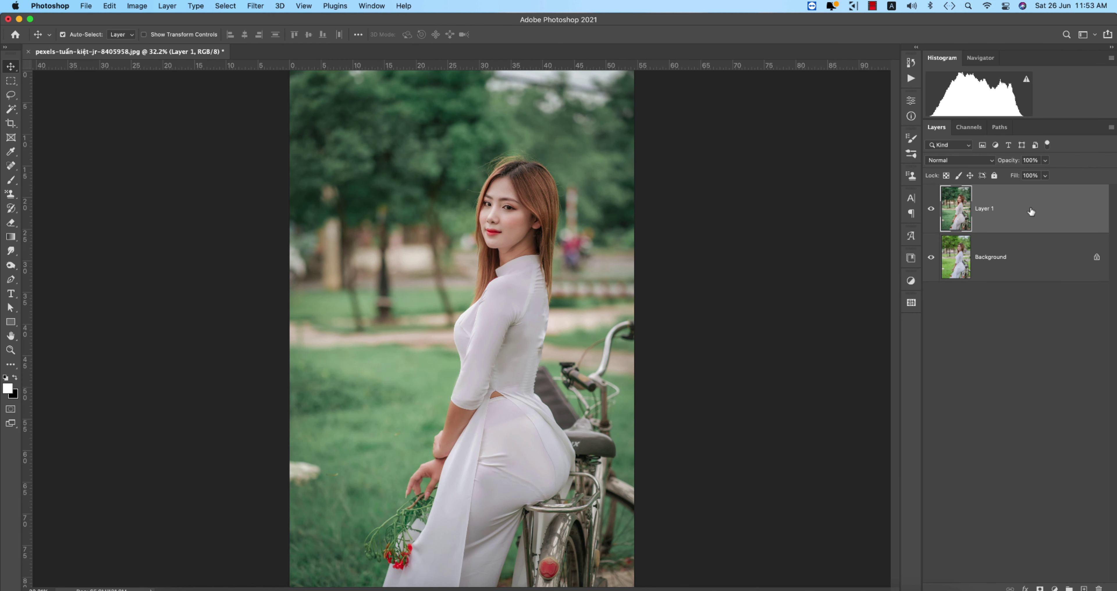
Compare Layer 1 with the background, then launch Nik Collection's Color Efex Pro 4
left_click(931, 209)
left_click(255, 5)
mouse_move(272, 301)
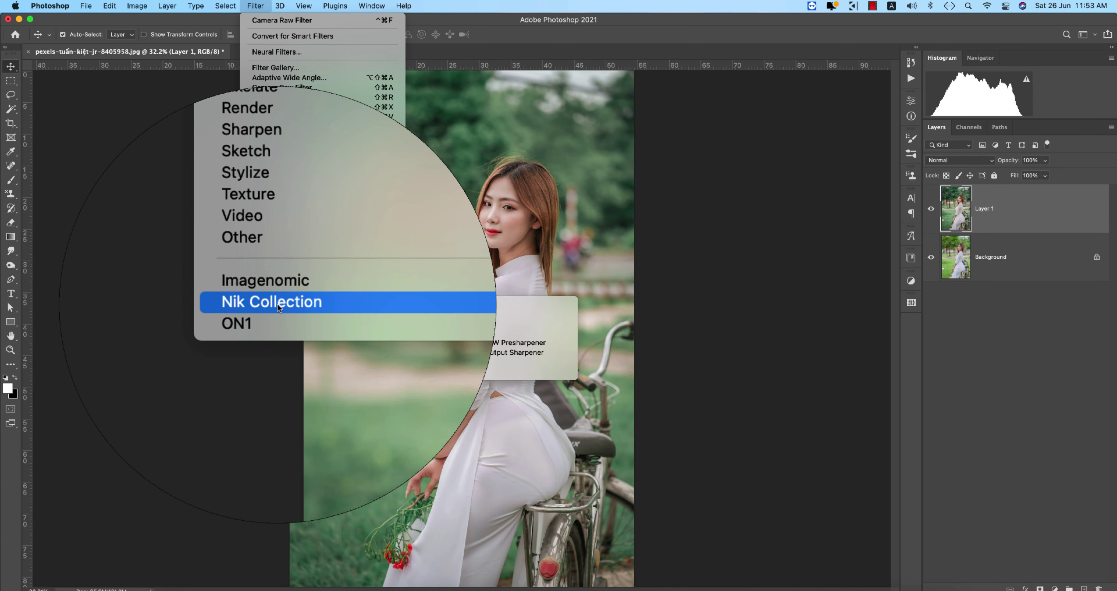
left_click(412, 313)
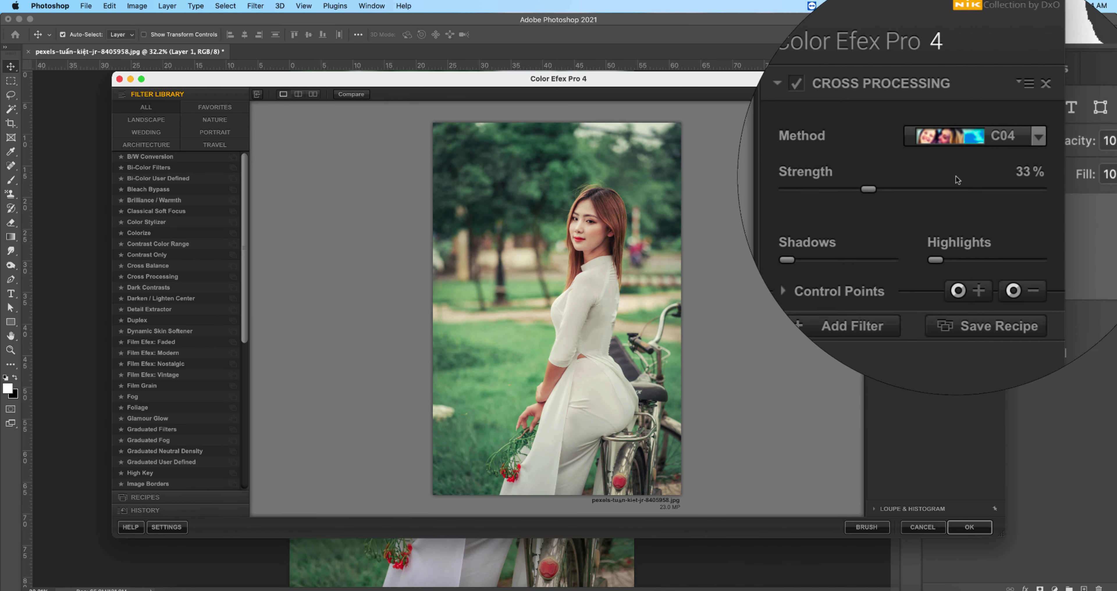
Preview Cross Balance, Colorize and Contrast Color Range, then reselect Cross Processing
left_click(961, 158)
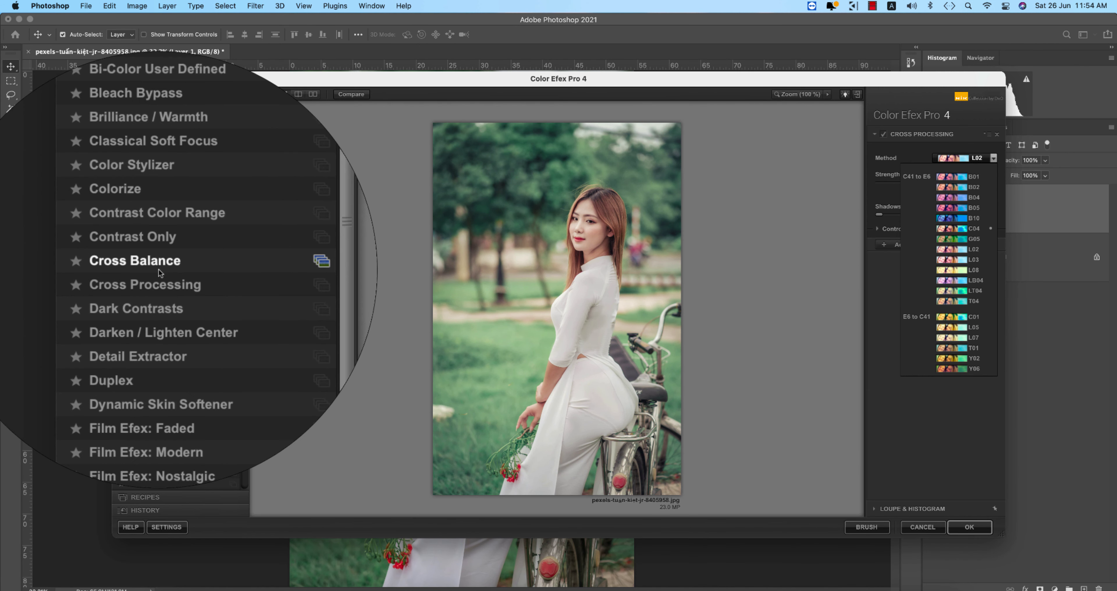
left_click(160, 265)
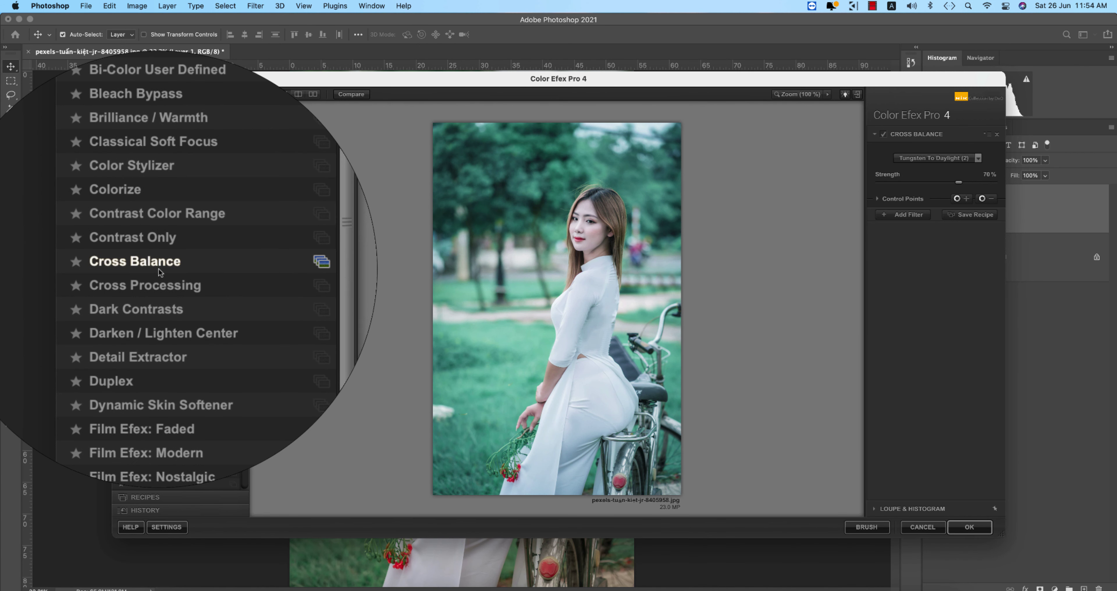
left_click(161, 273)
left_click(164, 234)
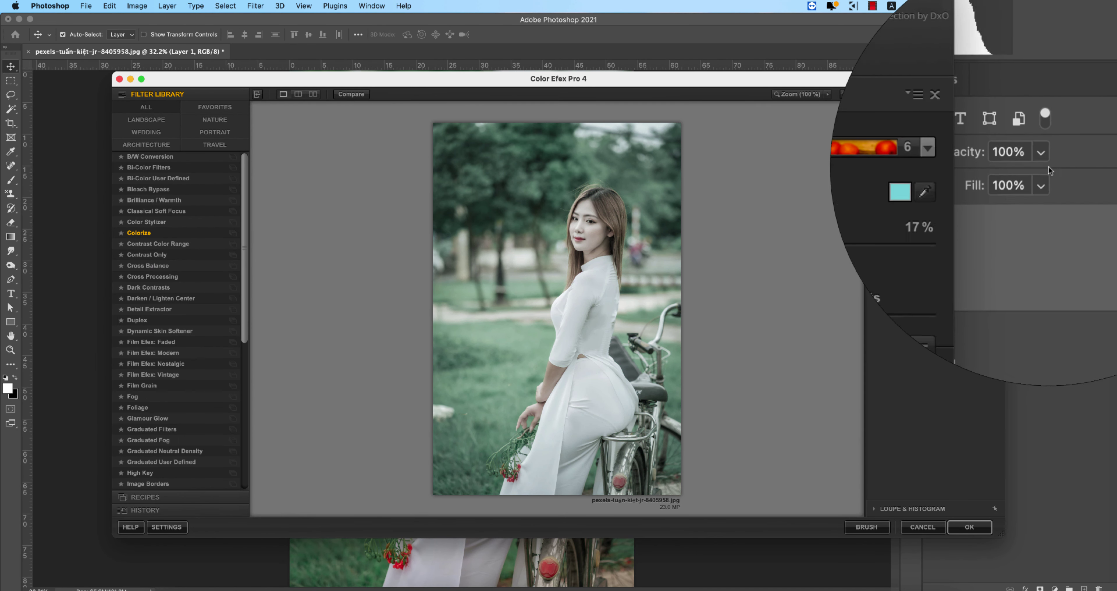
left_click(969, 159)
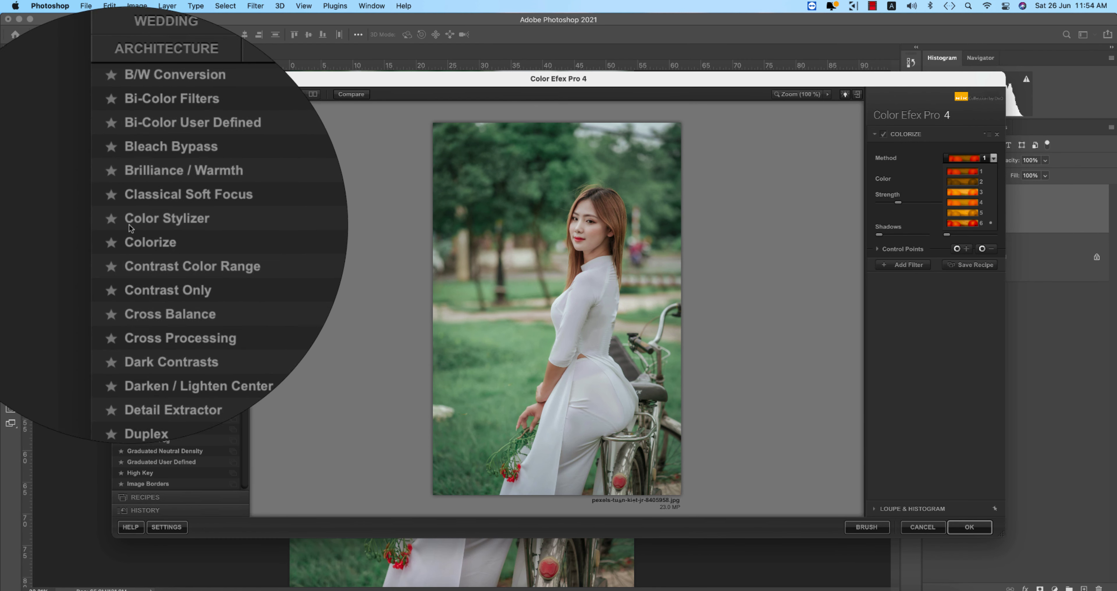
left_click(152, 246)
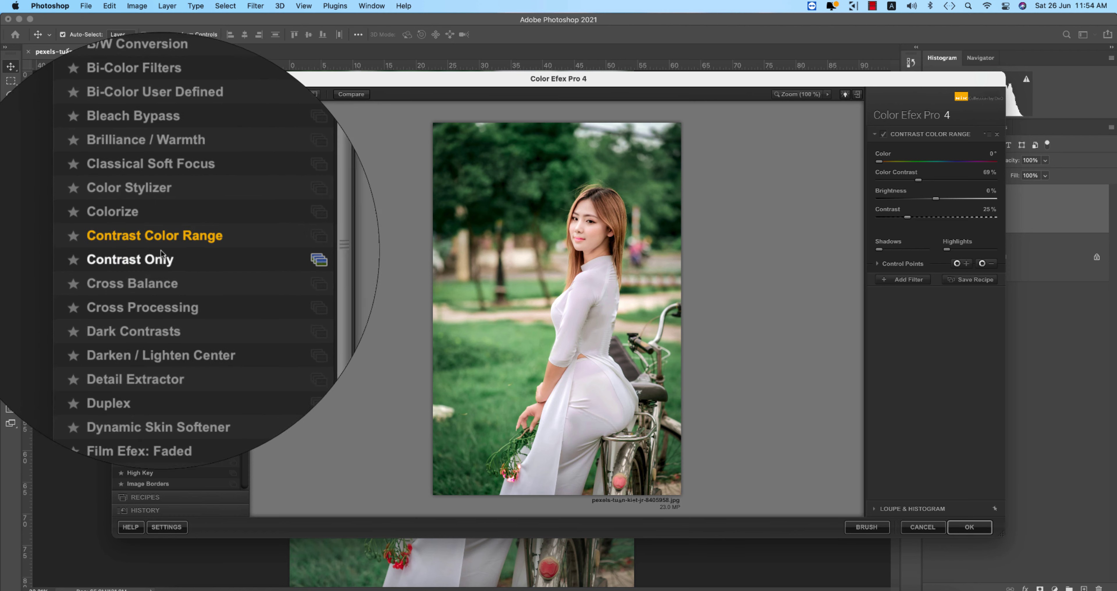
left_click(153, 276)
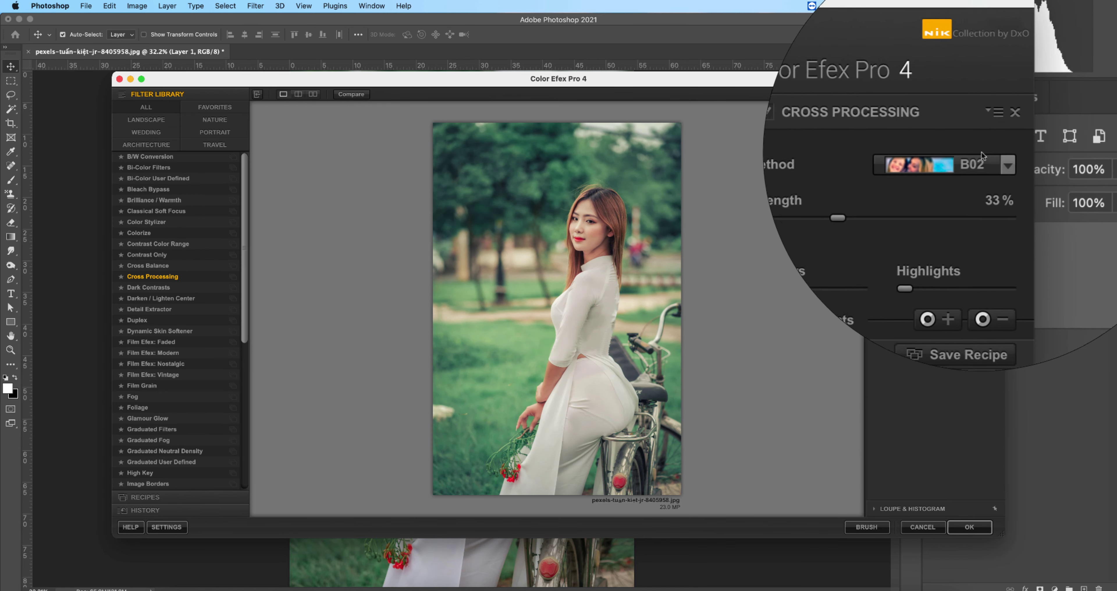
Apply Cross Processing with method C04 at 24% strength
left_click(982, 160)
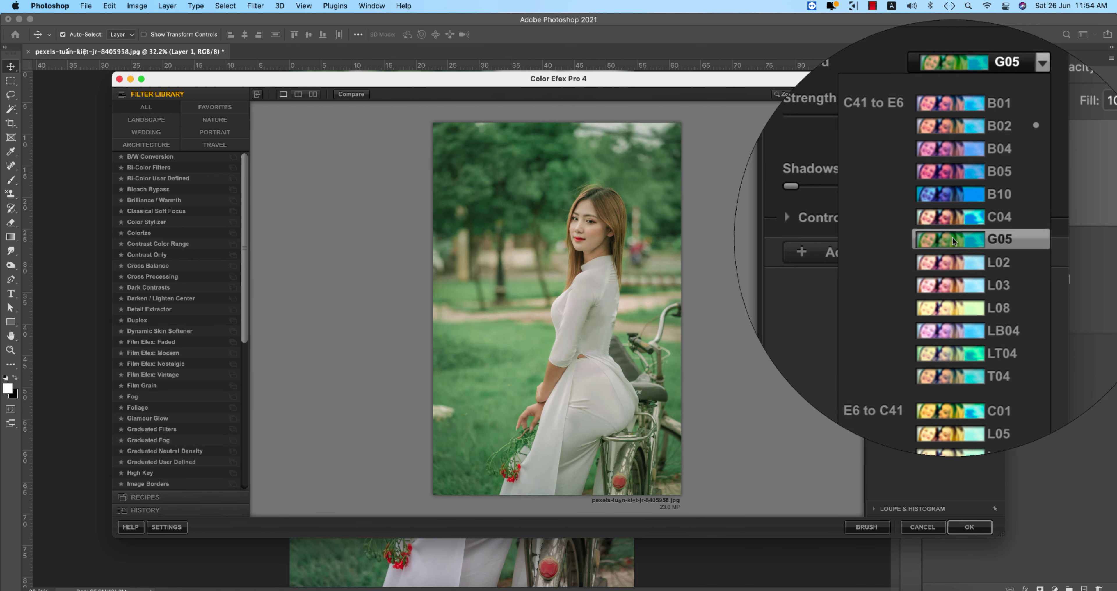
left_click(953, 230)
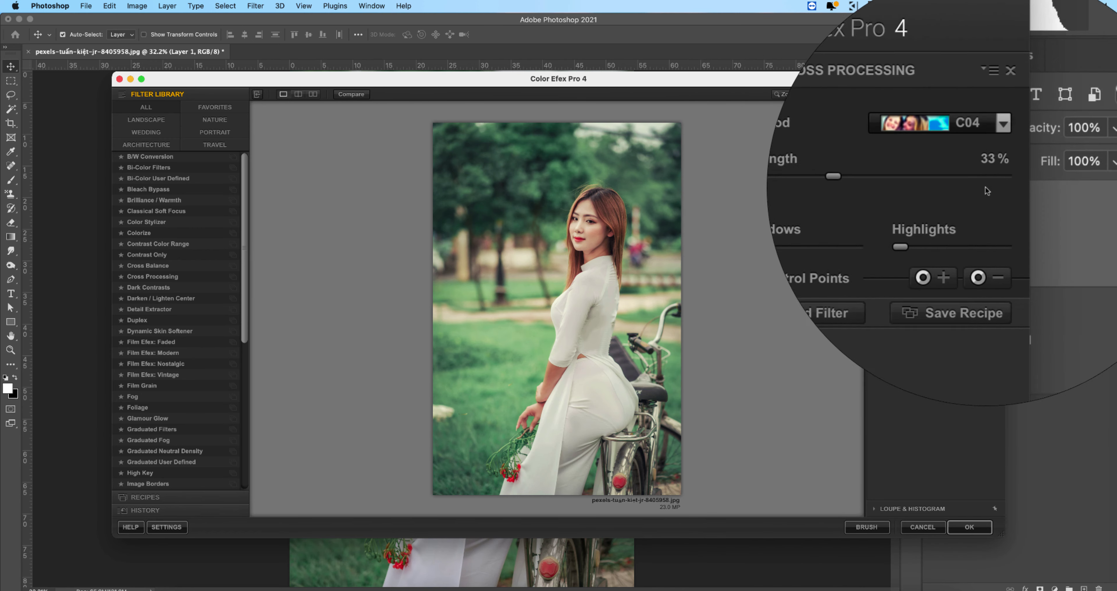
mouse_move(919, 184)
left_mouse_down()
mouse_move(896, 183)
mouse_move(910, 184)
left_mouse_up()
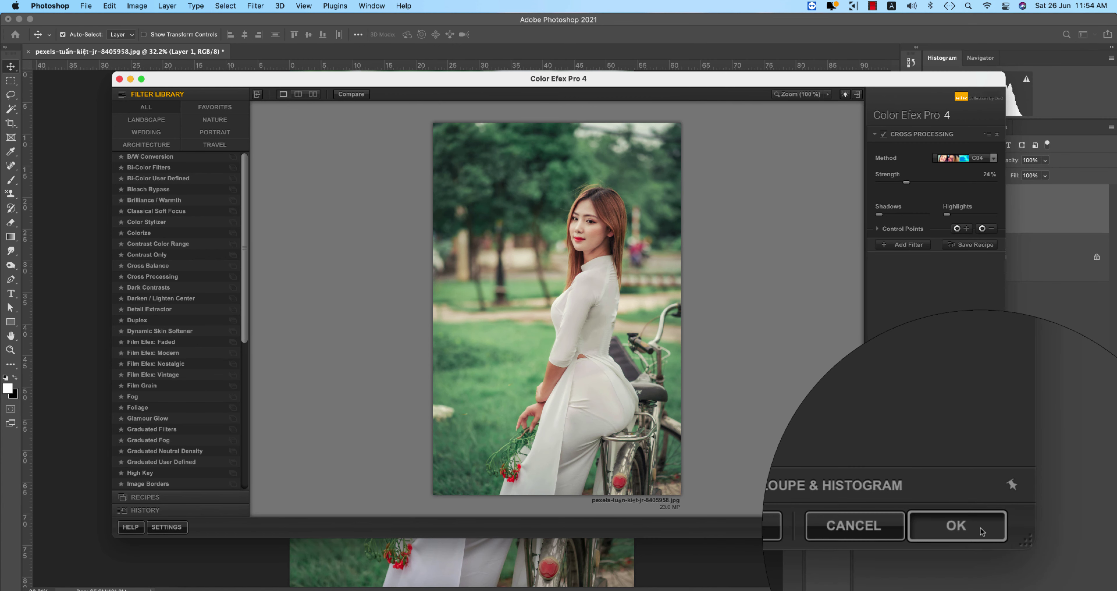
left_click(970, 527)
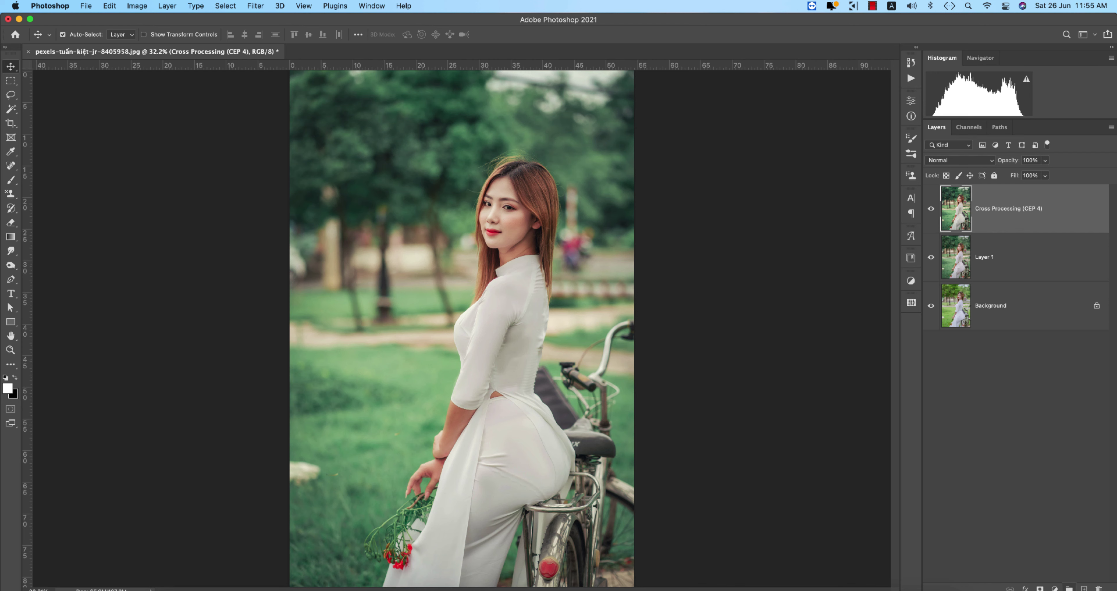
Add a white Solid Color fill layer and set its blend mode to Soft Light
left_click(1056, 588)
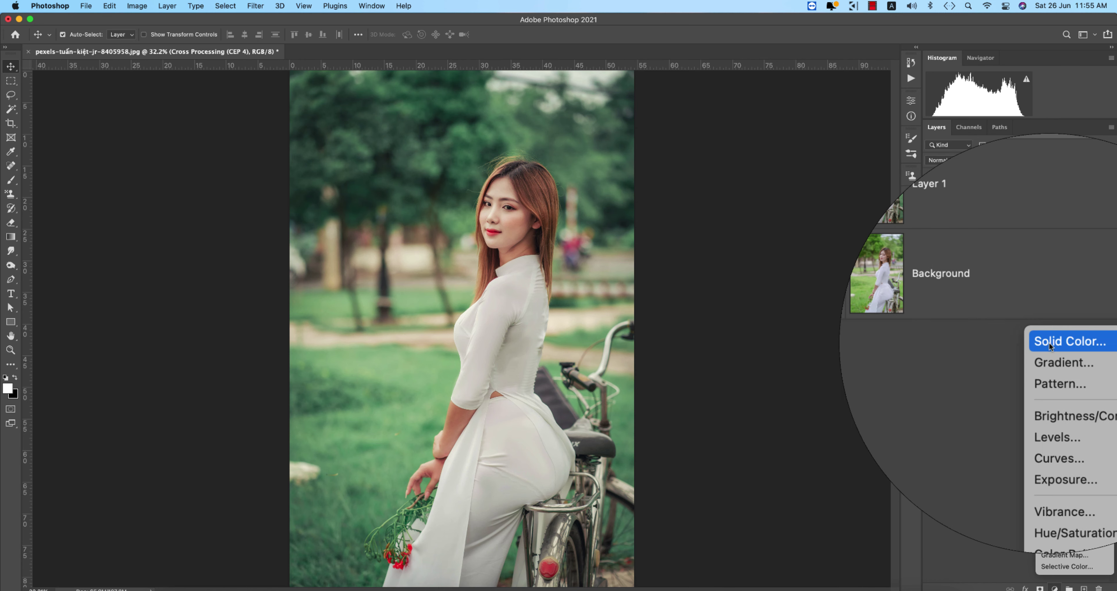
left_click(1048, 337)
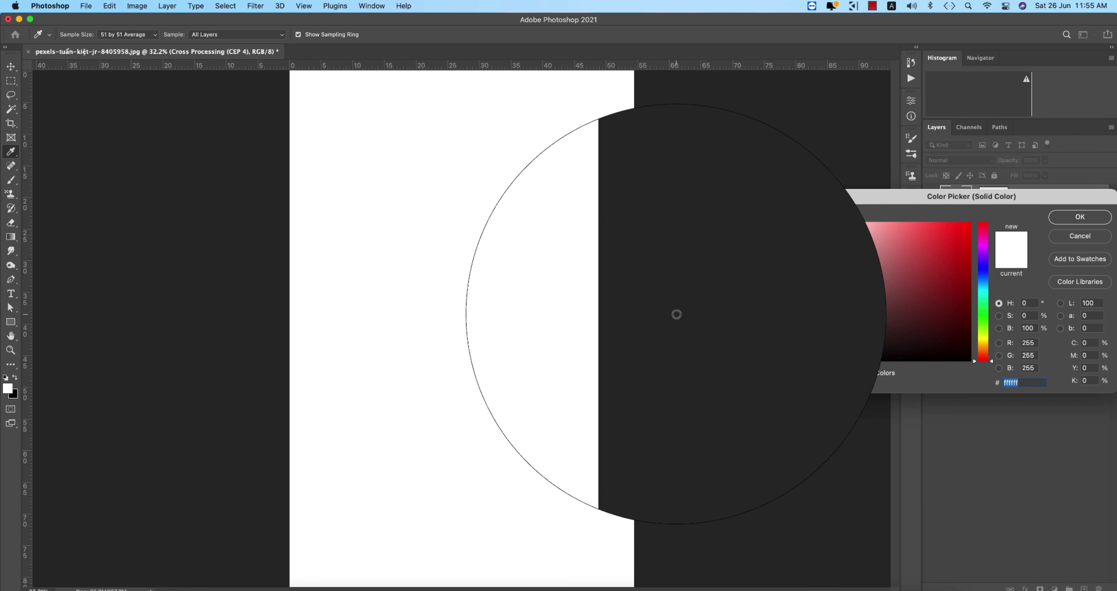
left_click(1097, 200)
left_click(967, 160)
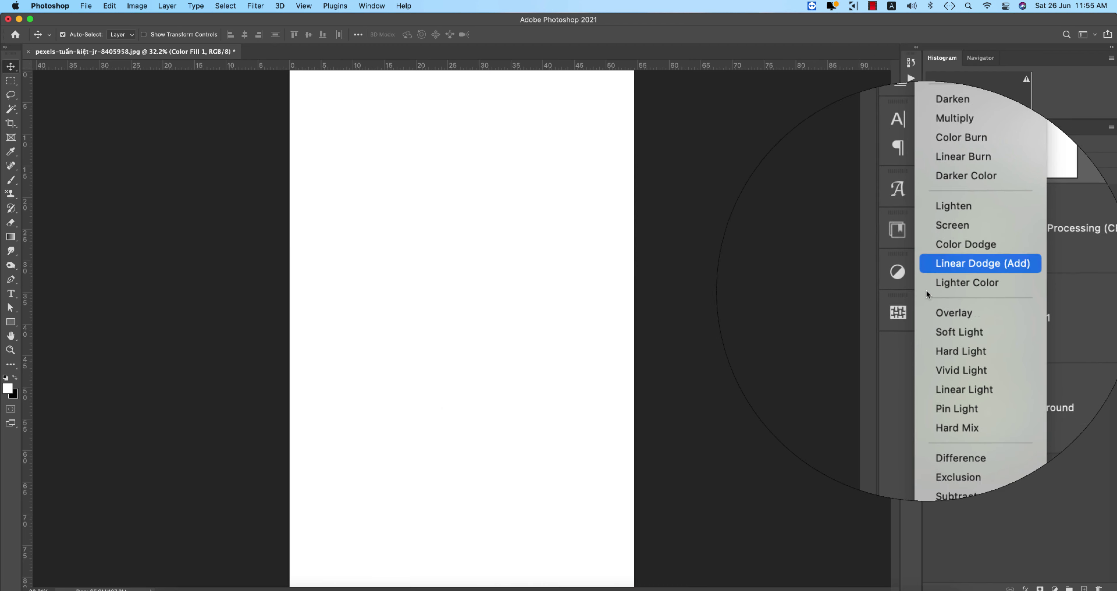
left_click(947, 312)
Try red, pink, purple and green hues in the Color Picker, then confirm the final fill colour
double_click(950, 142)
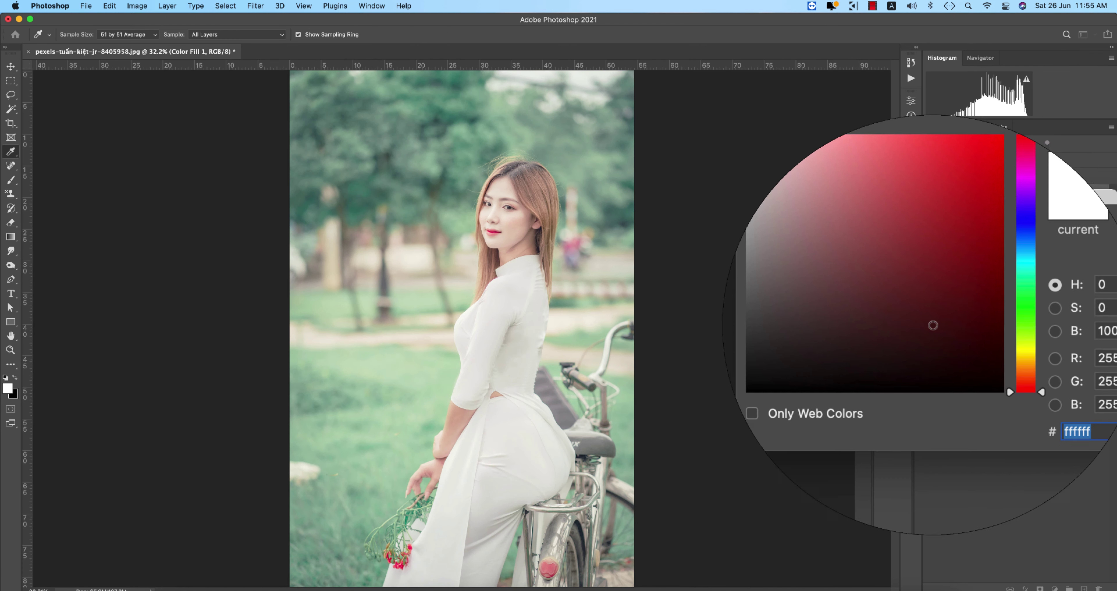
left_click(905, 356)
left_click(887, 266)
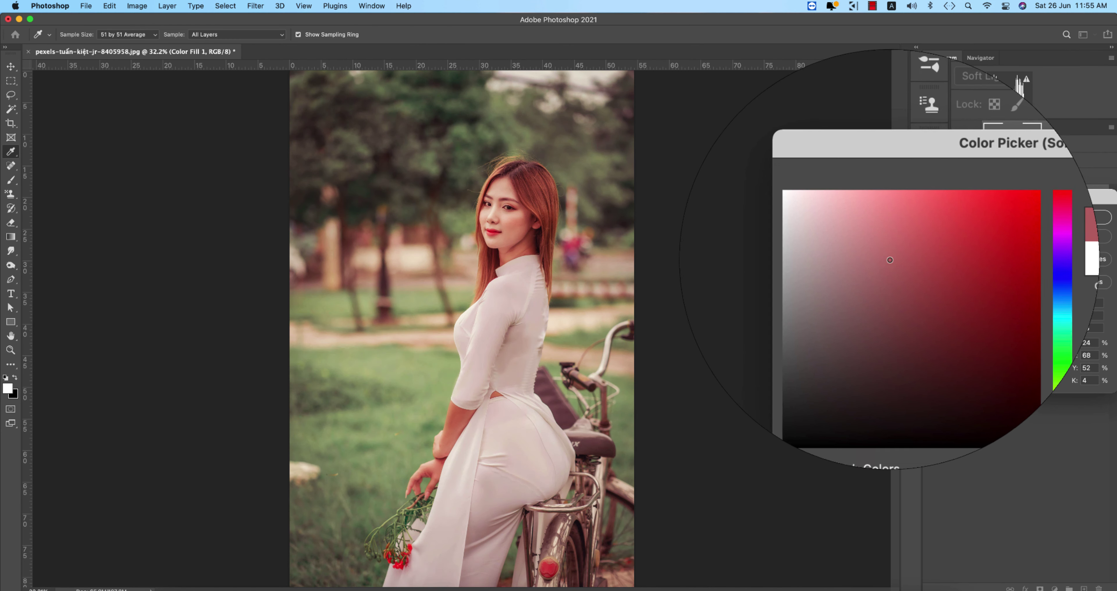
left_click(984, 281)
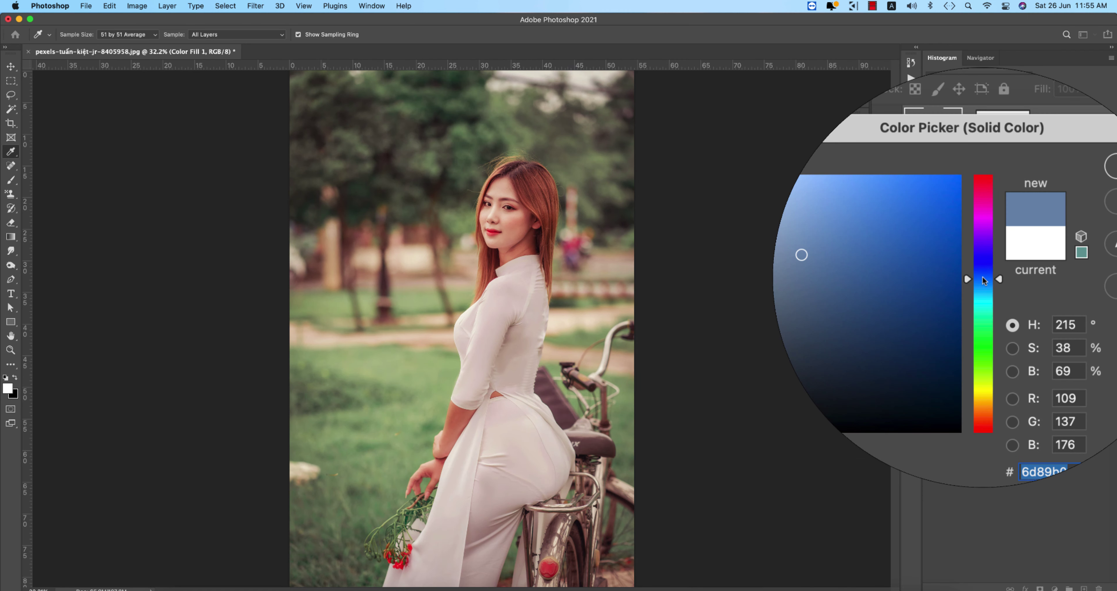
mouse_move(985, 281)
left_mouse_down()
mouse_move(987, 246)
mouse_move(988, 256)
left_mouse_up()
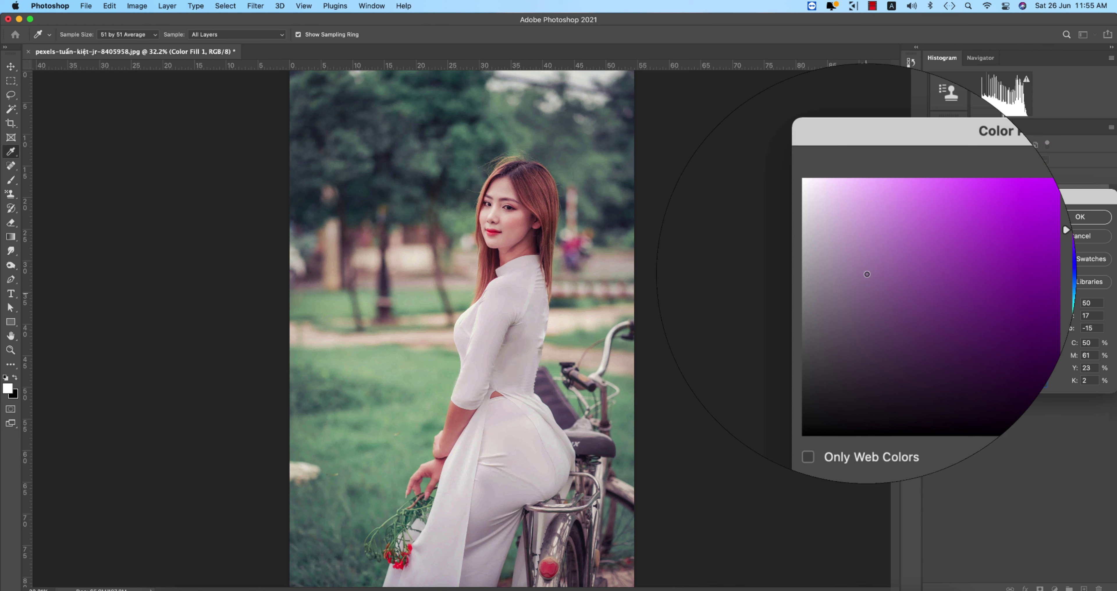
left_click(866, 321)
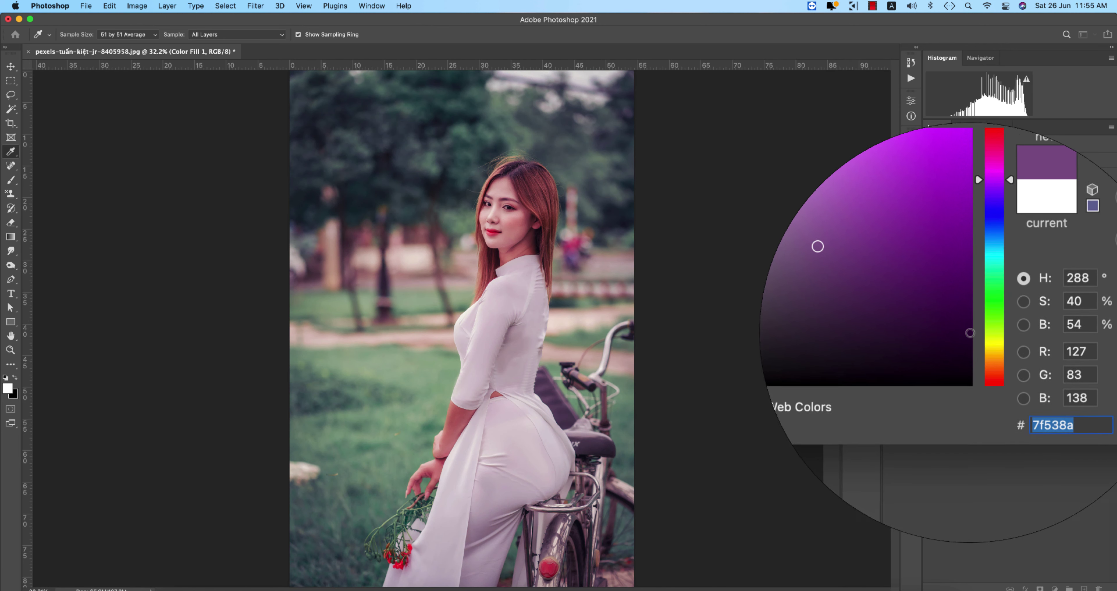
left_click(979, 337)
left_click(985, 354)
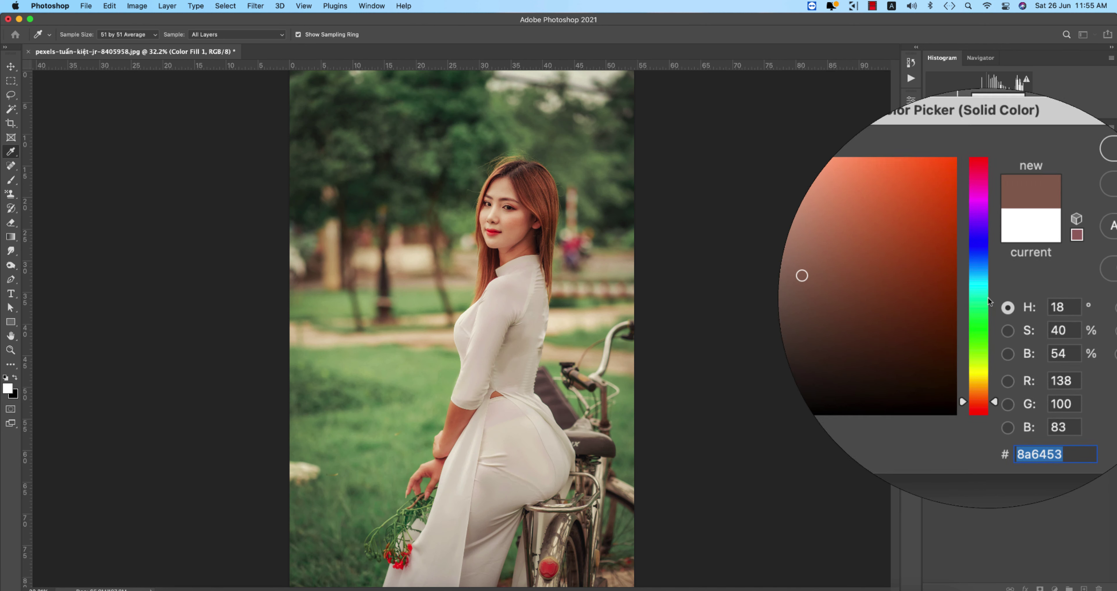
left_click_drag(984, 282, 989, 339)
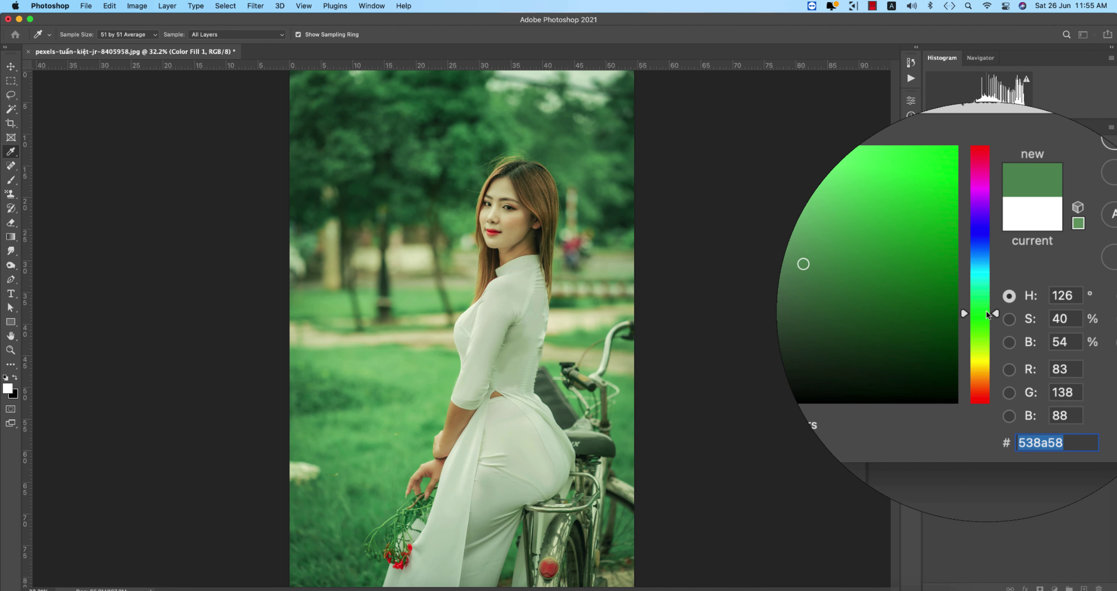
left_click(982, 341)
key("Return")
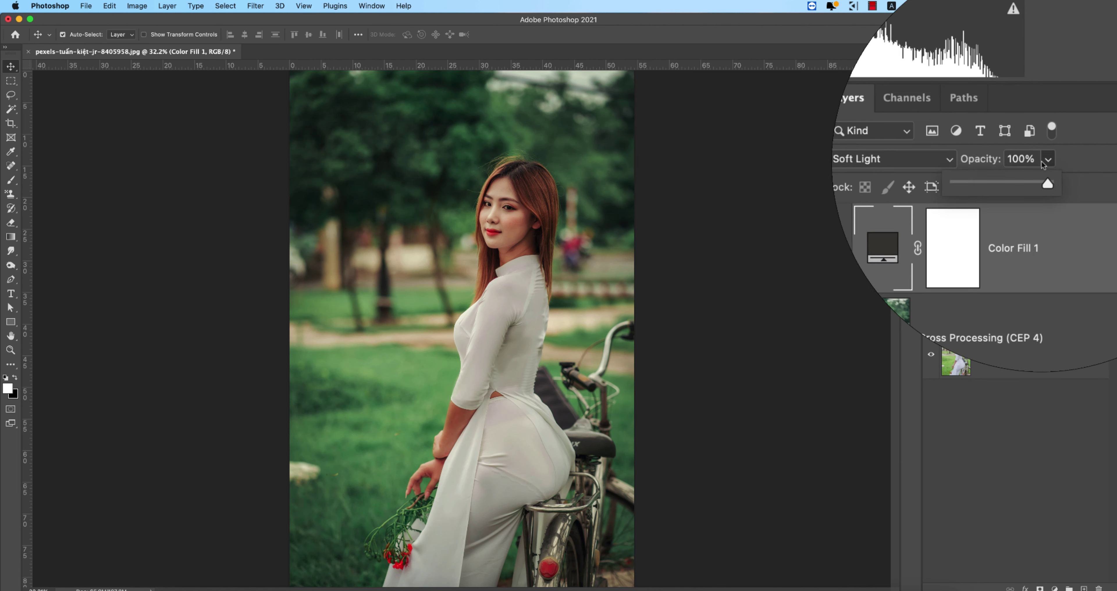
Lower Color Fill 1 opacity to 35% and toggle the Background solo view to compare
left_click(1070, 149)
left_click_drag(1016, 171, 1012, 171)
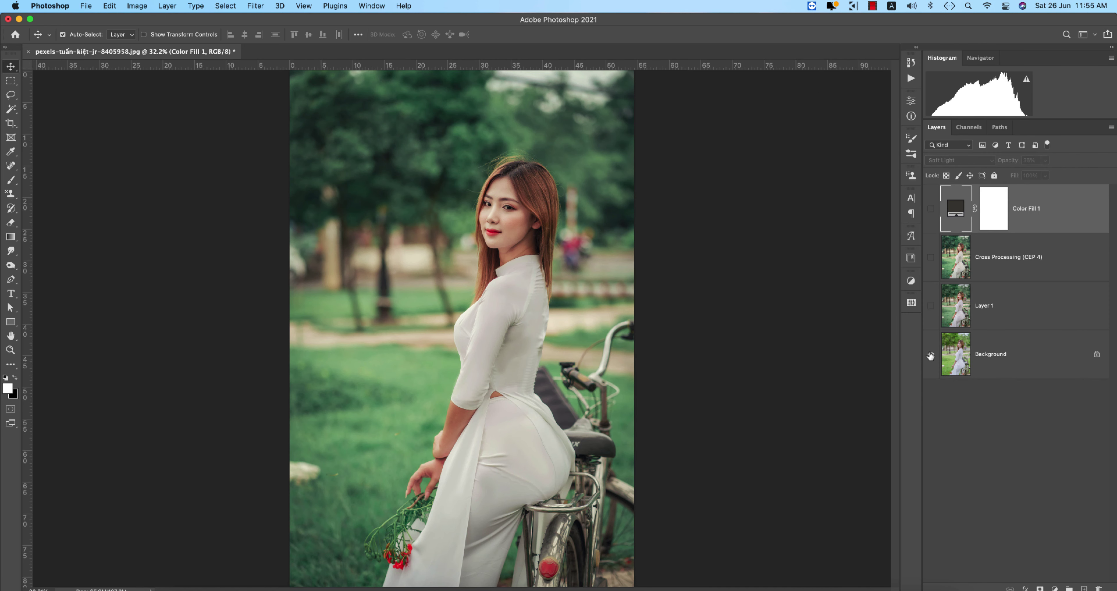
left_click(931, 356, "alt")
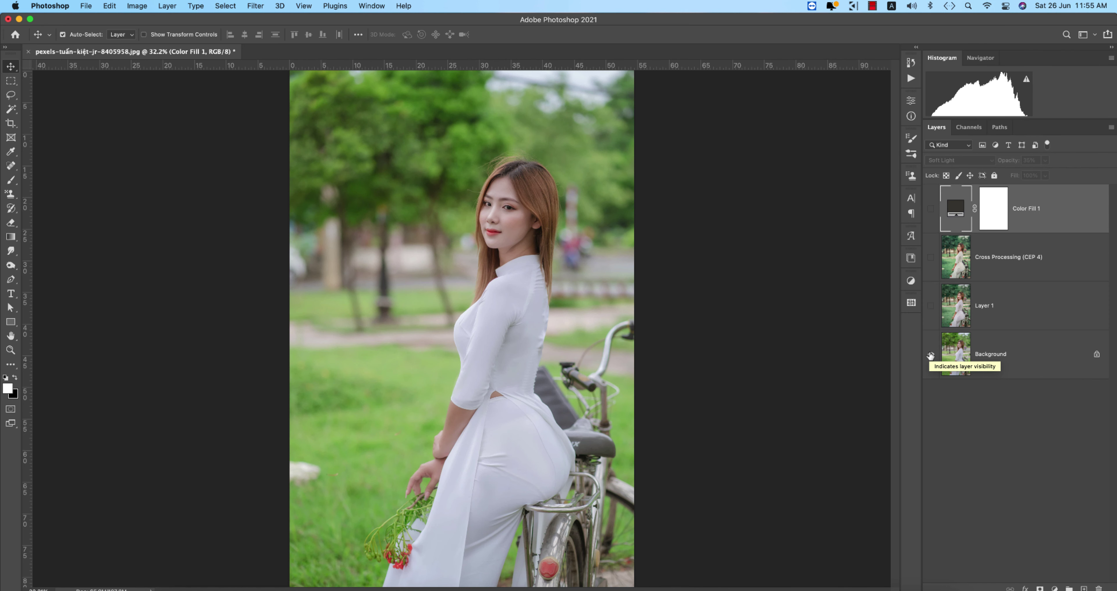
left_click(931, 356, "alt")
left_click(787, 329)
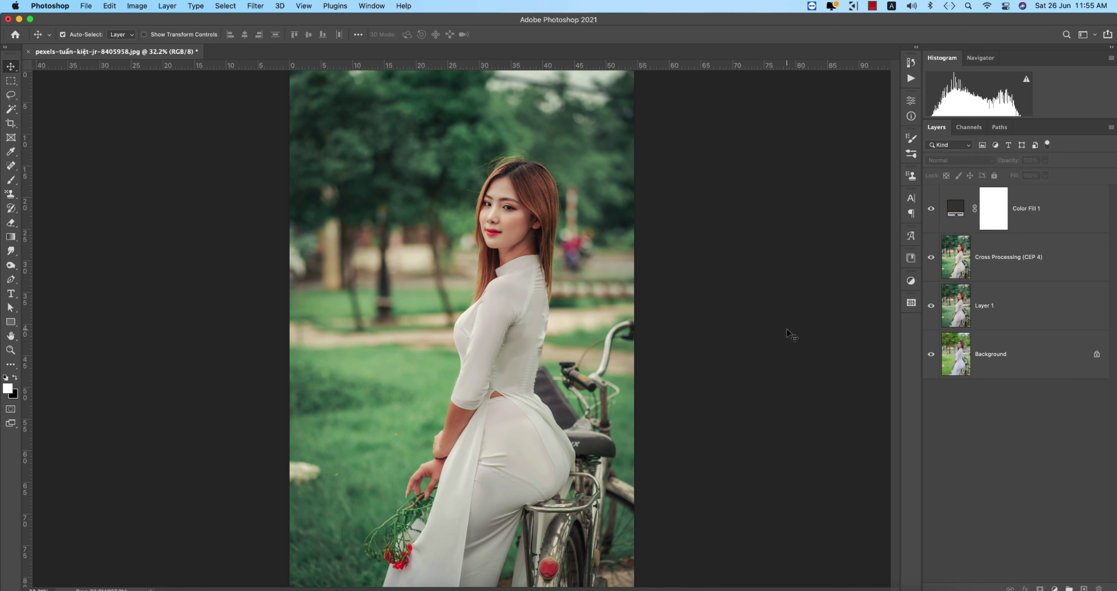